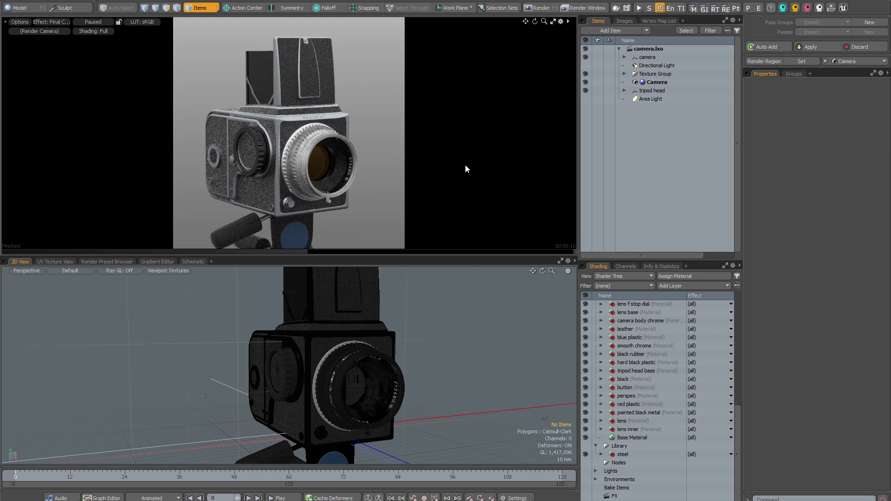
# Toggle the F6 presets browser, then bring up the Instant Lighting collection's Studio, Interior and Exterior presets.
pyautogui.press('F6')
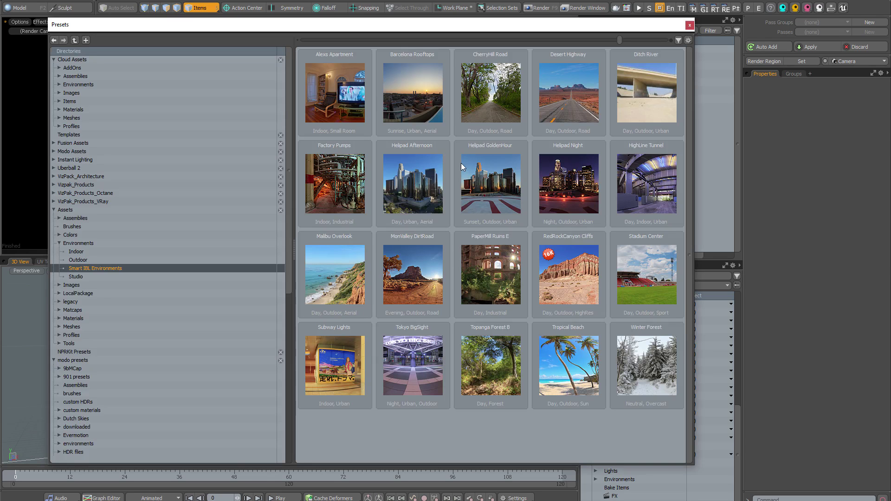
pyautogui.moveTo(334, 93)
pyautogui.press('F6')
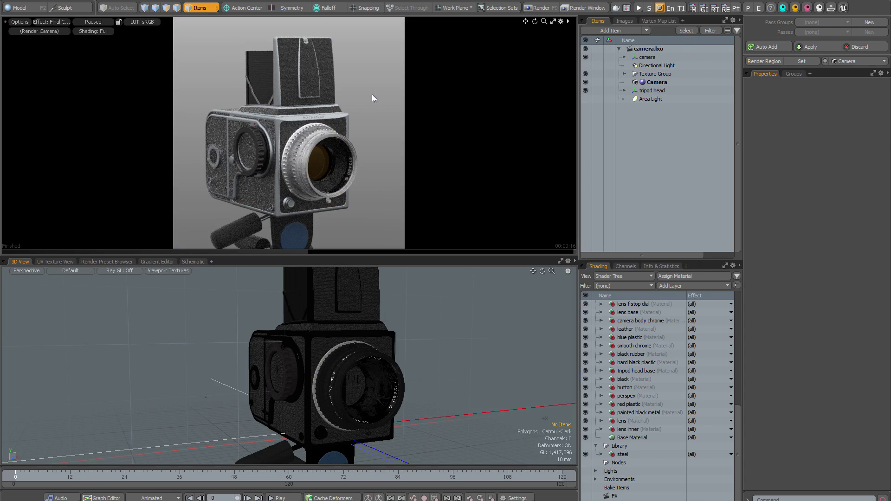
pyautogui.press('F6')
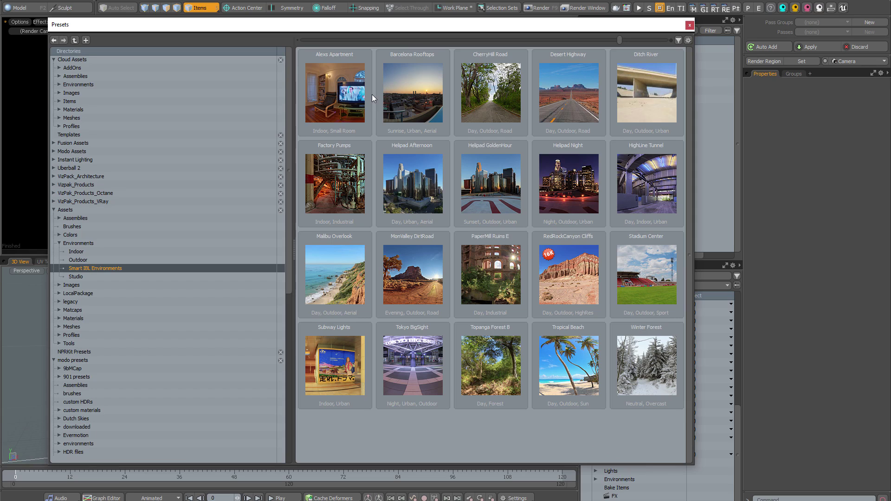
pyautogui.press('F6')
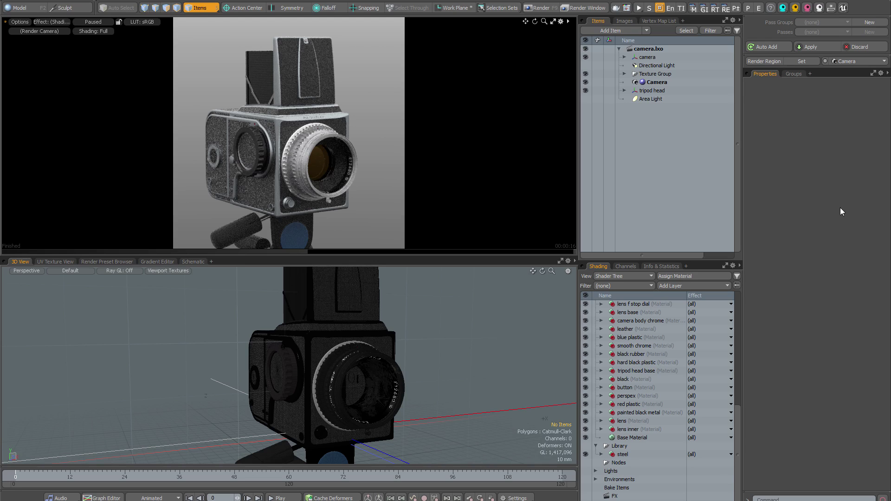
pyautogui.click(832, 8)
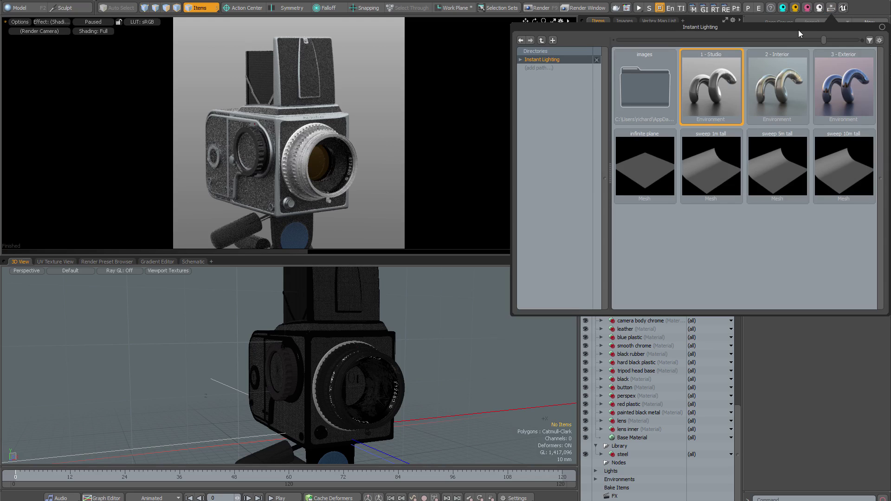
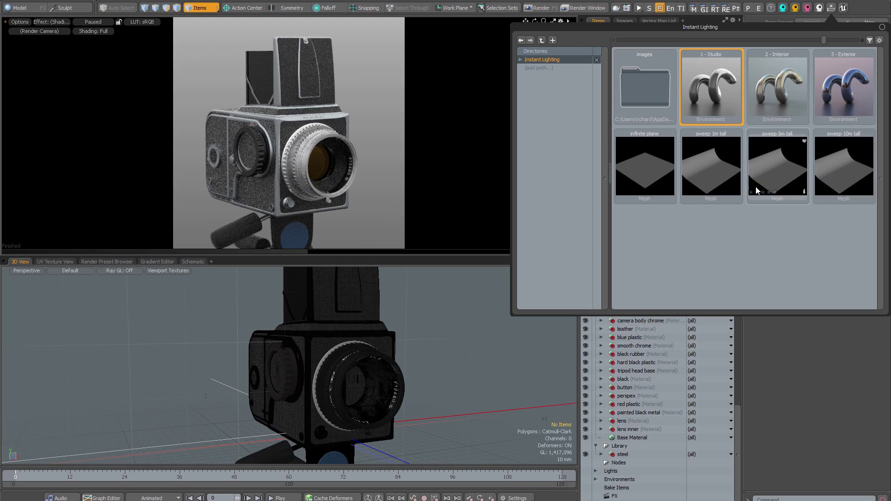
# Load the '1 - Studio' preset into the camera scene and inspect its Environment controls rig.
pyautogui.doubleClick(713, 89)
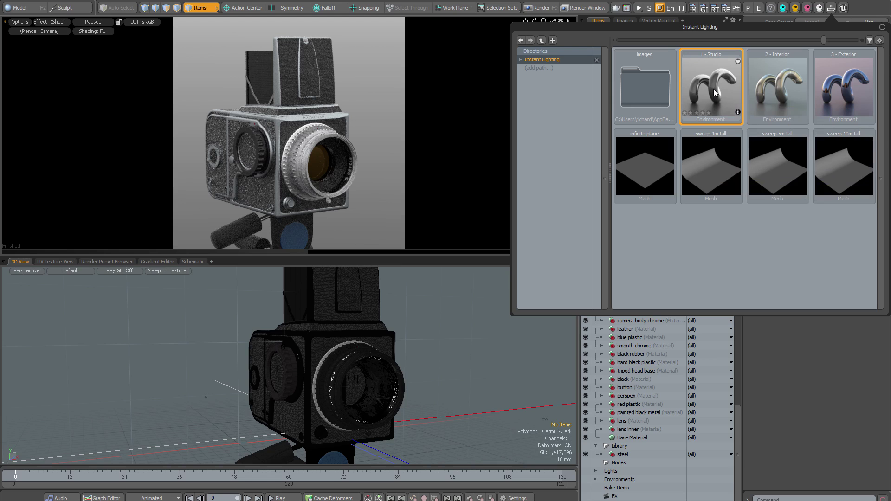
pyautogui.click(787, 381)
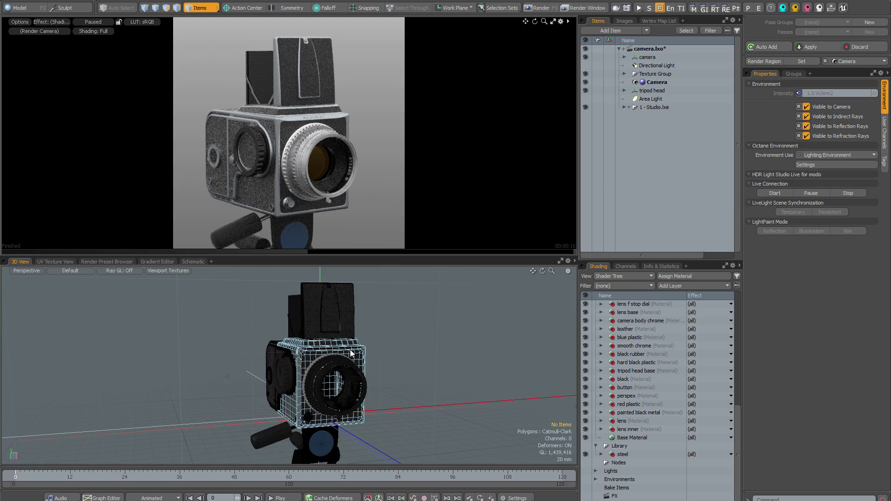
pyautogui.scroll(-3, 369, 352)
pyautogui.keyDown('alt'); pyautogui.moveTo(272, 347); pyautogui.dragTo(294, 371); pyautogui.keyUp('alt')
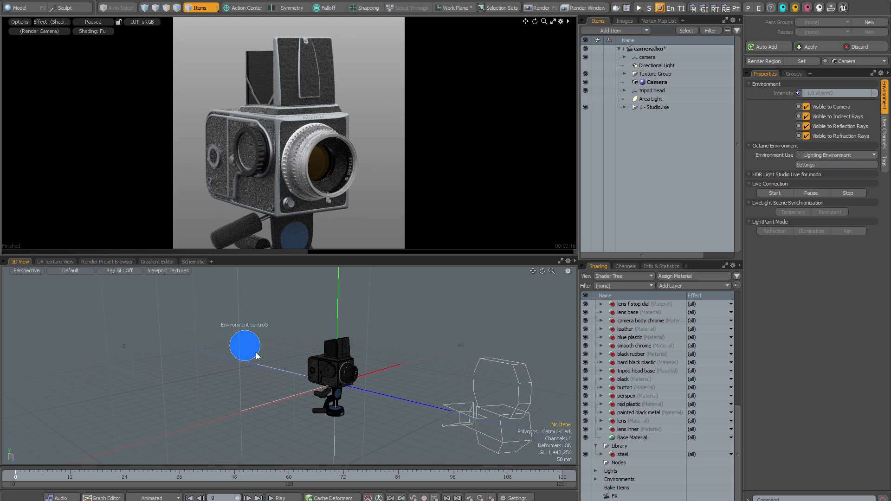
pyautogui.click(252, 355)
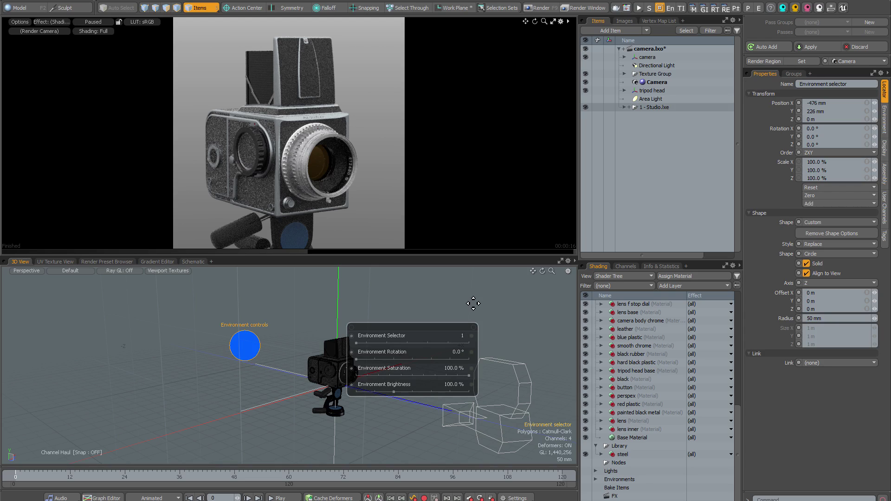
pyautogui.click(473, 304)
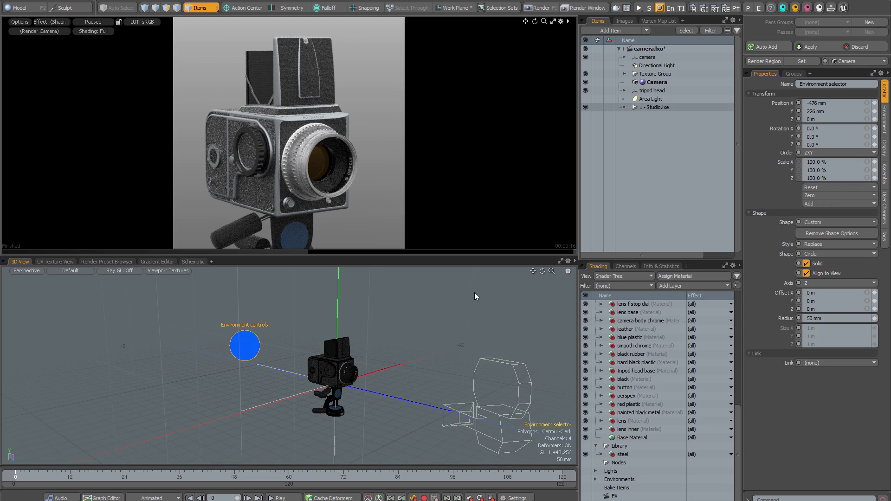
# Hide the tripod head and add the 'sweep 1m tall' backdrop from Instant Lighting.
pyautogui.click(586, 90)
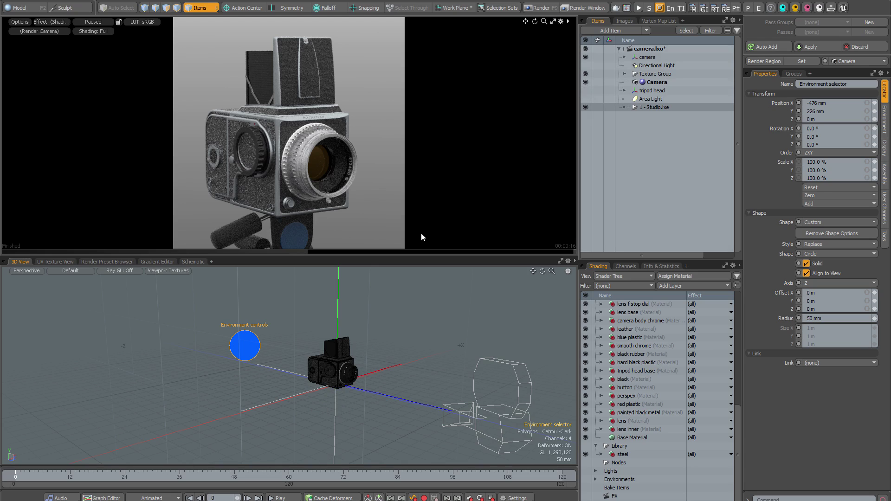
pyautogui.click(831, 8)
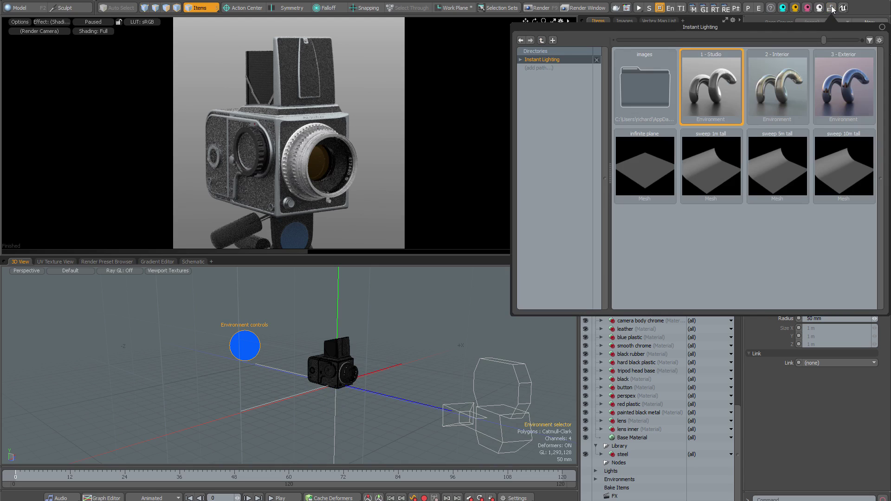
pyautogui.doubleClick(706, 176)
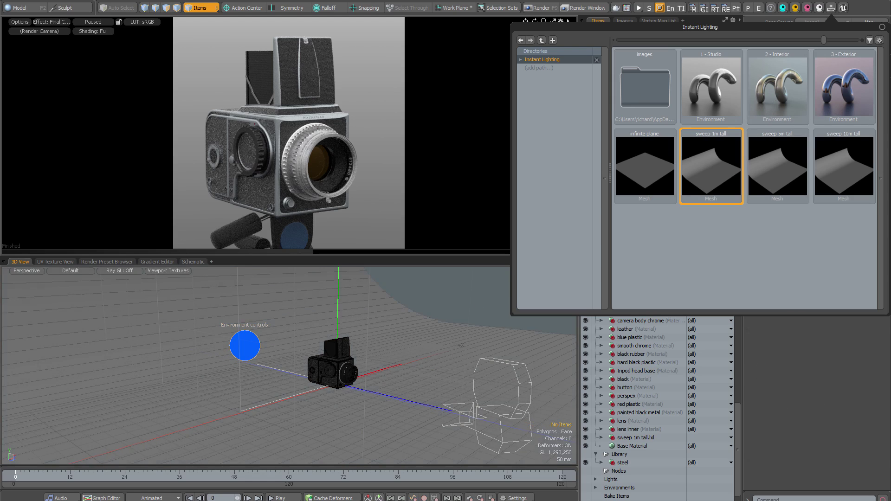
pyautogui.press('Escape')
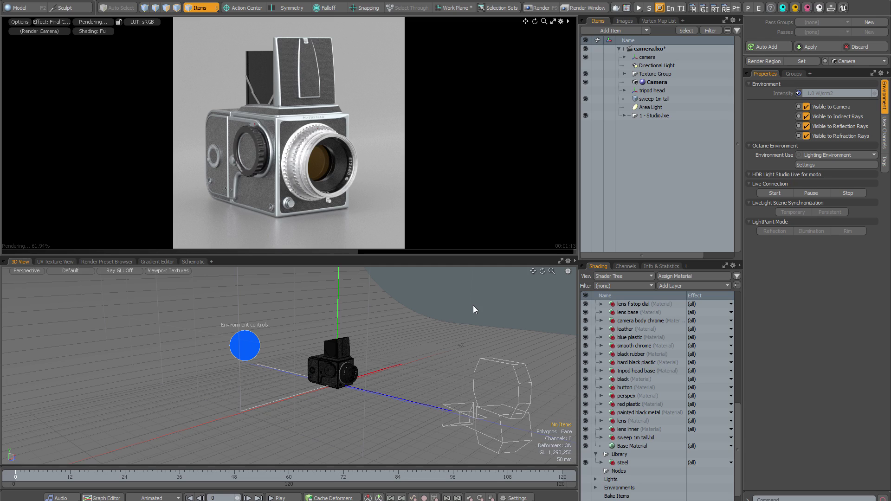
# Bring up the Environment controls and raise the studio environment rotation toward 250°.
pyautogui.click(250, 353)
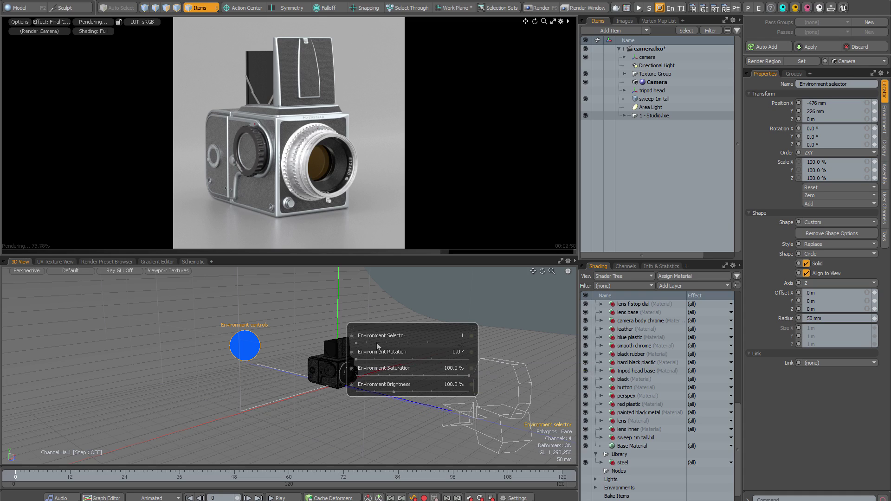
pyautogui.moveTo(357, 358); pyautogui.dragTo(386, 358)
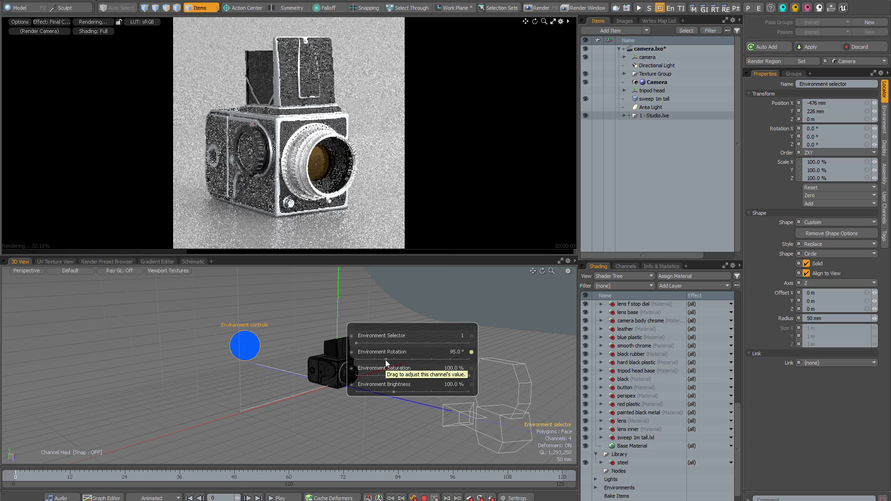
pyautogui.moveTo(386, 358); pyautogui.dragTo(434, 359)
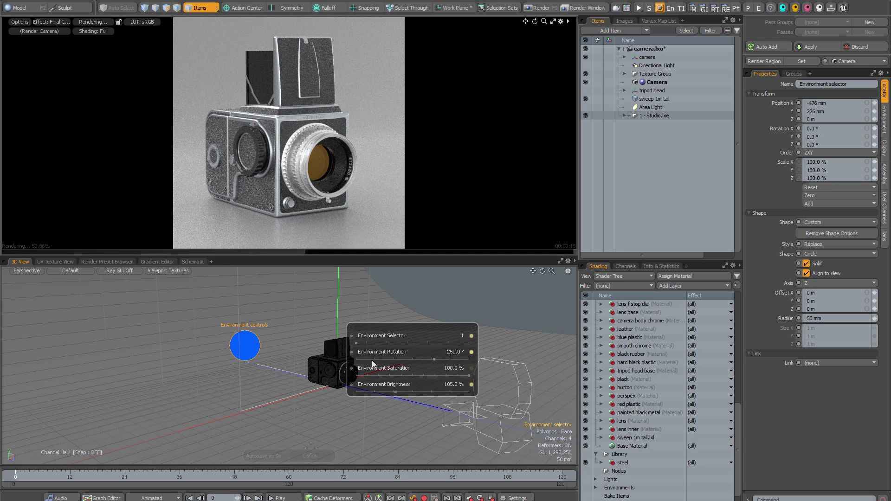
# Step the environment selector through 2 to 3, settling at 245° rotation and 125% brightness.
pyautogui.moveTo(360, 343); pyautogui.dragTo(369, 343)
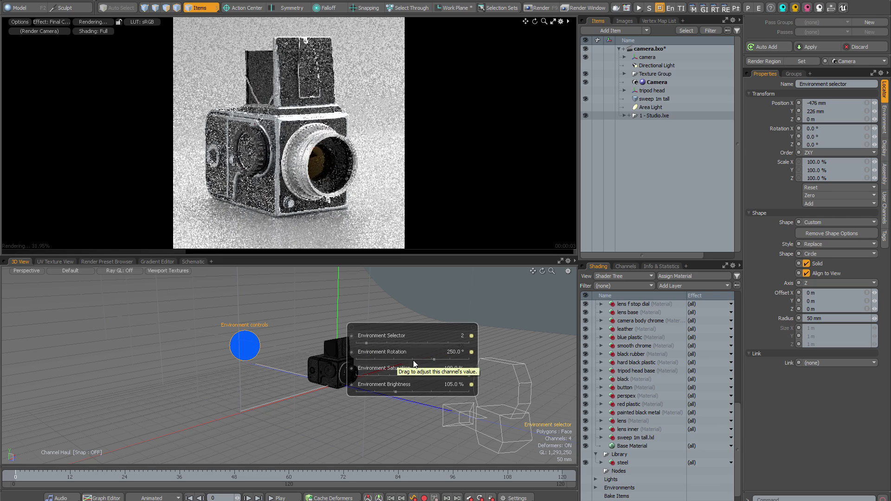
pyautogui.moveTo(435, 359); pyautogui.dragTo(402, 360)
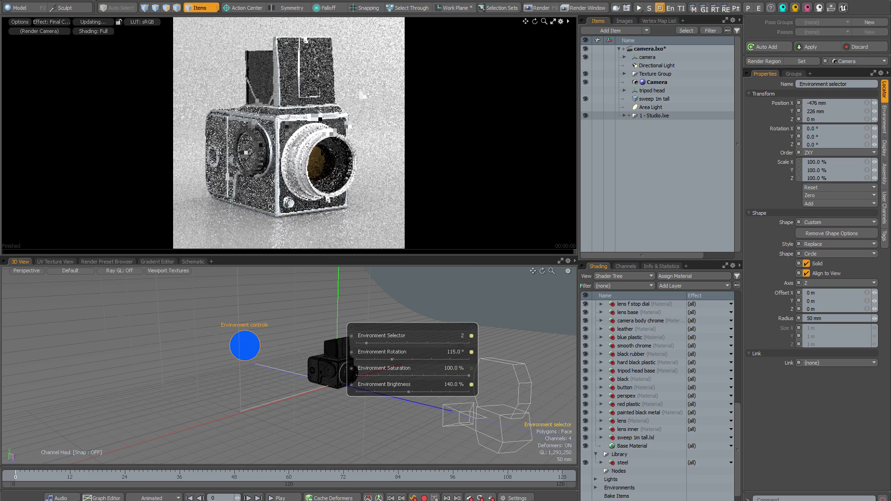
pyautogui.moveTo(394, 392)
pyautogui.mouseDown()
pyautogui.moveTo(410, 392)
pyautogui.moveTo(390, 392)
pyautogui.mouseUp()
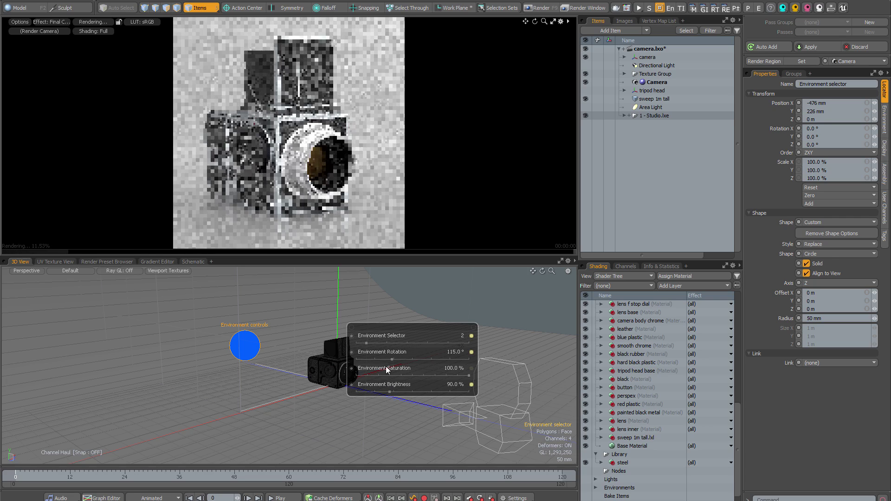
pyautogui.moveTo(366, 344); pyautogui.dragTo(378, 344)
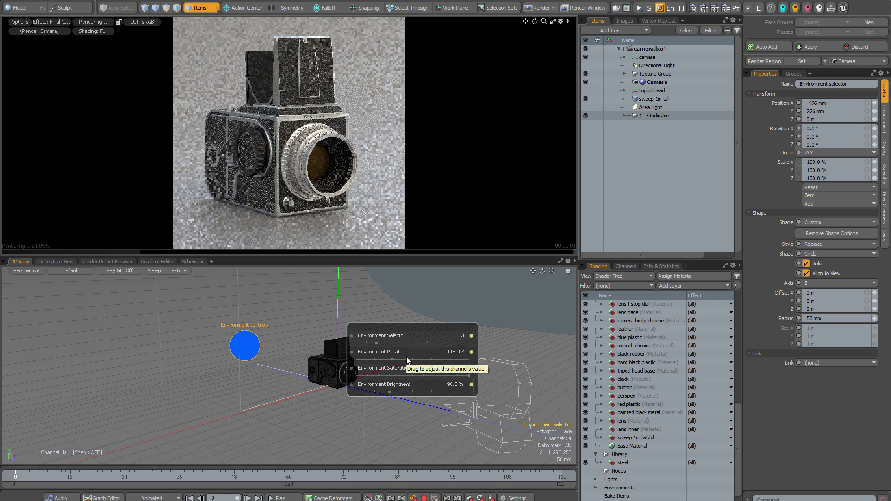
pyautogui.moveTo(389, 392); pyautogui.dragTo(403, 391)
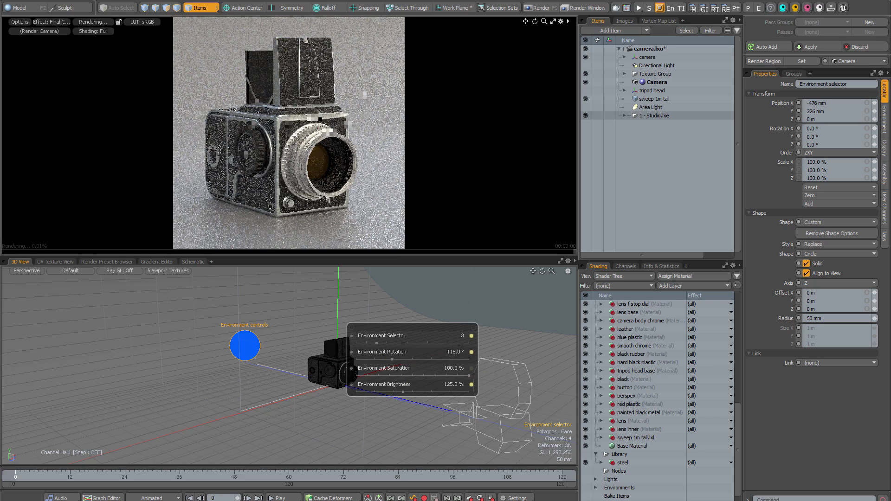
pyautogui.moveTo(391, 359); pyautogui.dragTo(432, 360)
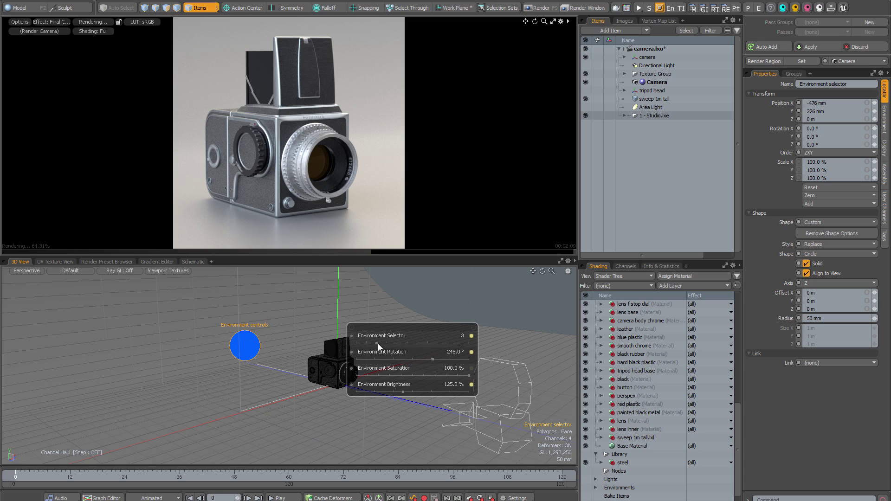
# Step the environment selector through 4, 7 and 9 up to 11, adjusting rotation along the way.
pyautogui.moveTo(380, 343); pyautogui.dragTo(387, 343)
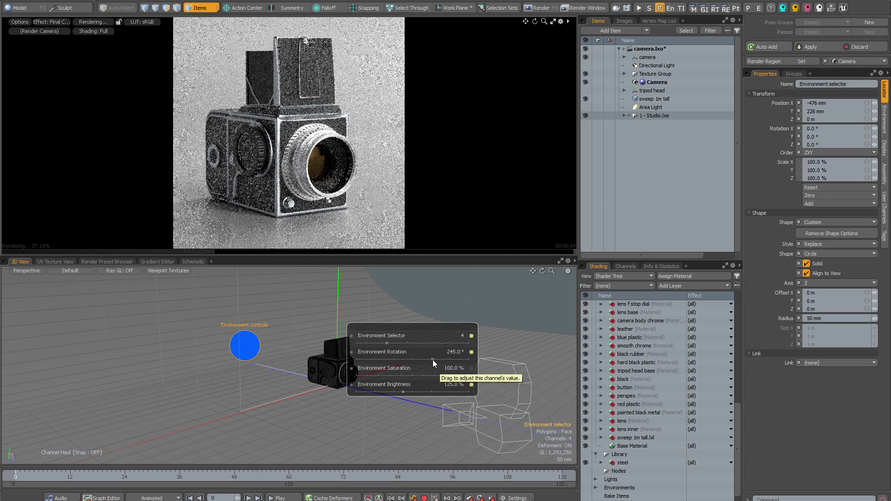
pyautogui.moveTo(433, 360); pyautogui.dragTo(383, 360)
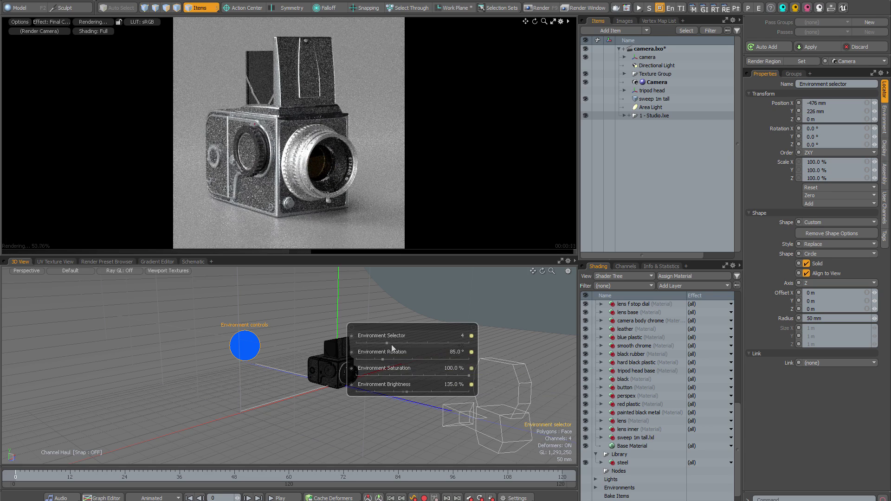
pyautogui.moveTo(389, 344); pyautogui.dragTo(417, 343)
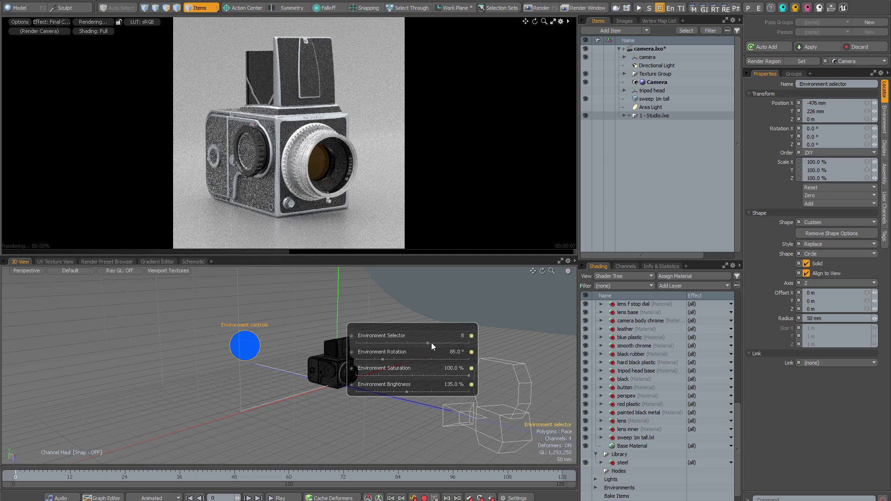
pyautogui.moveTo(429, 343); pyautogui.dragTo(438, 343)
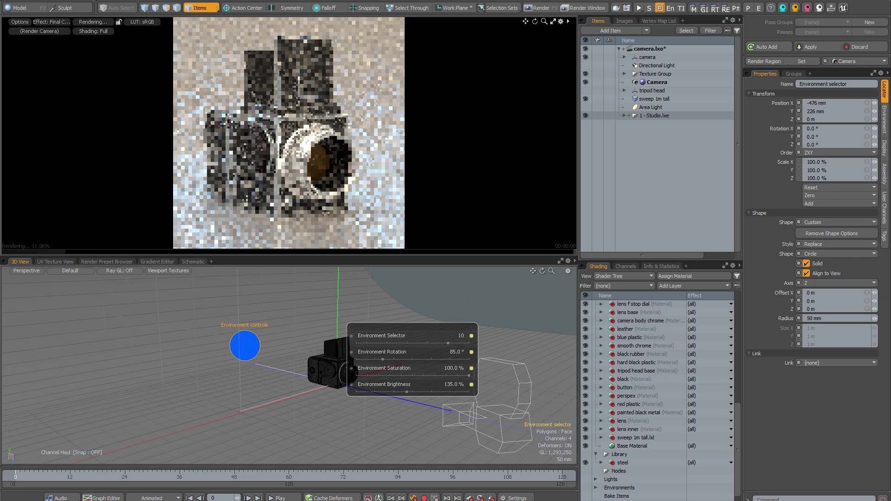
pyautogui.moveTo(380, 360); pyautogui.dragTo(418, 360)
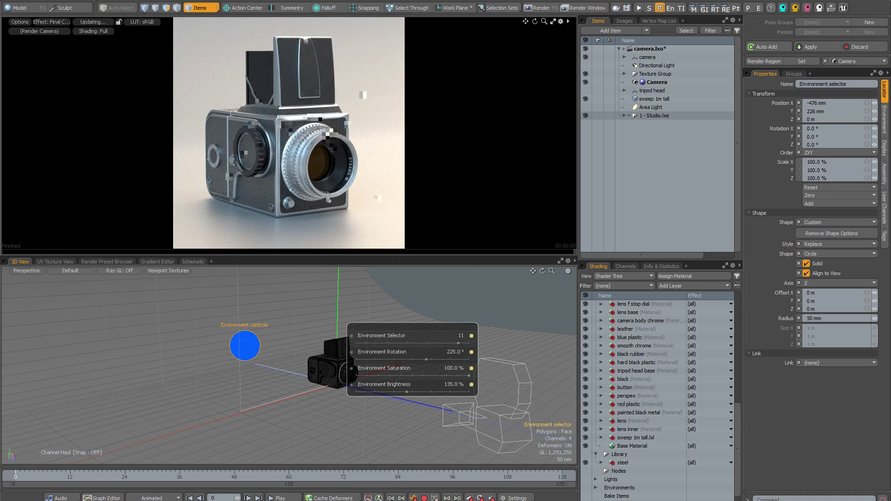
# Step the environment selector to 11, then 12, and rotate it to 220°.
pyautogui.click(463, 344)
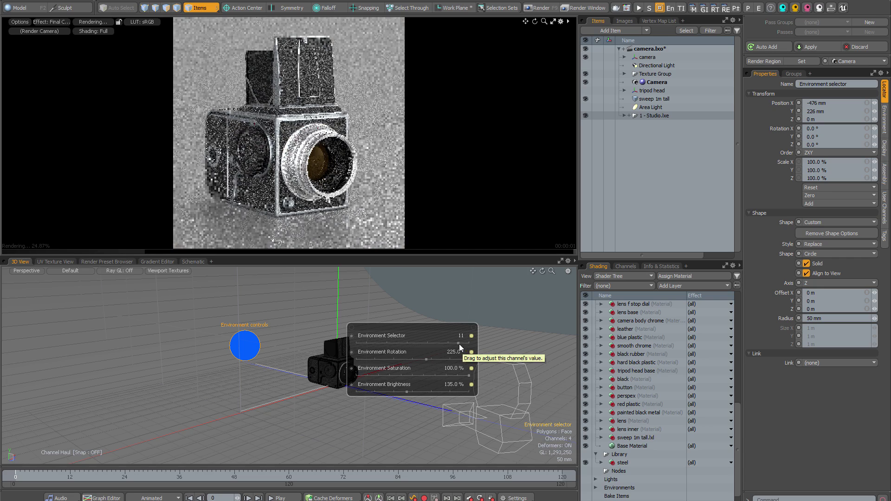
pyautogui.click(471, 336)
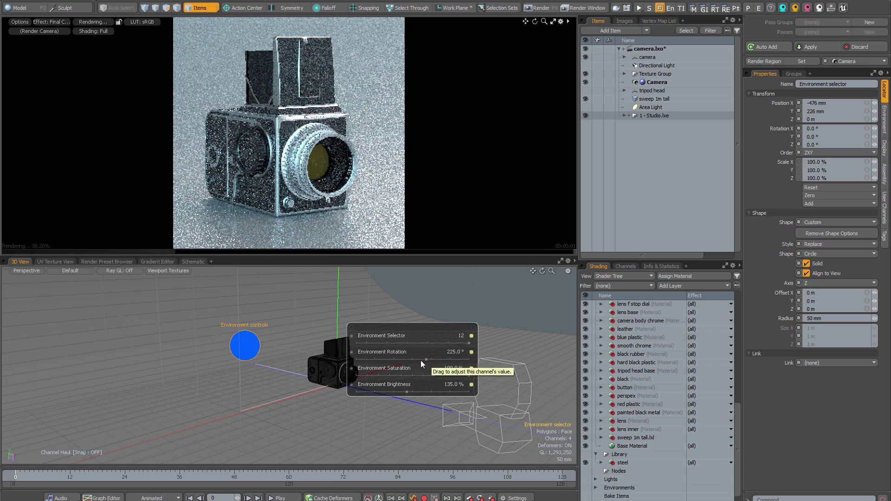
pyautogui.moveTo(422, 360); pyautogui.dragTo(402, 360)
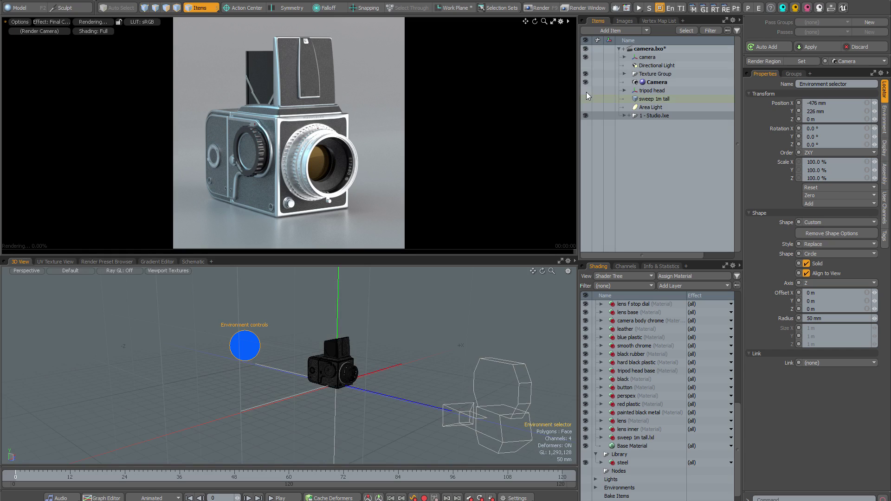
# Show the tripod head, apply the '3 - Exterior' preset, and select its Environment controls locator.
pyautogui.click(586, 92)
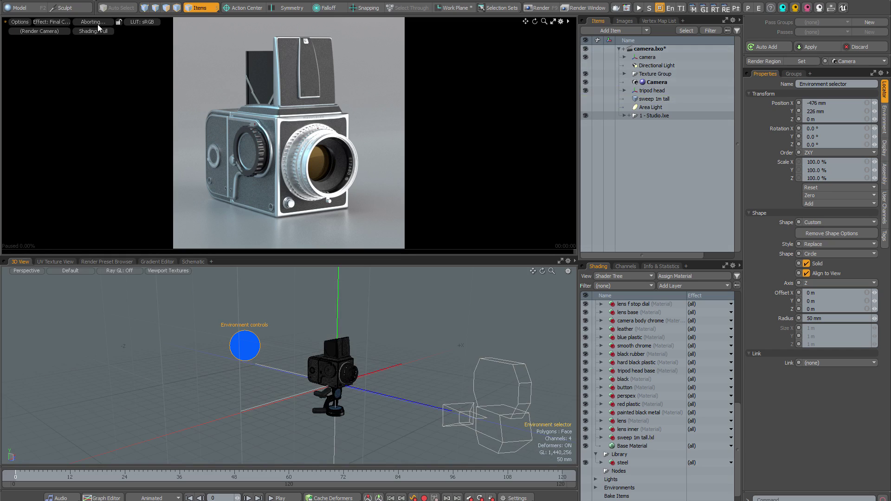
pyautogui.click(831, 8)
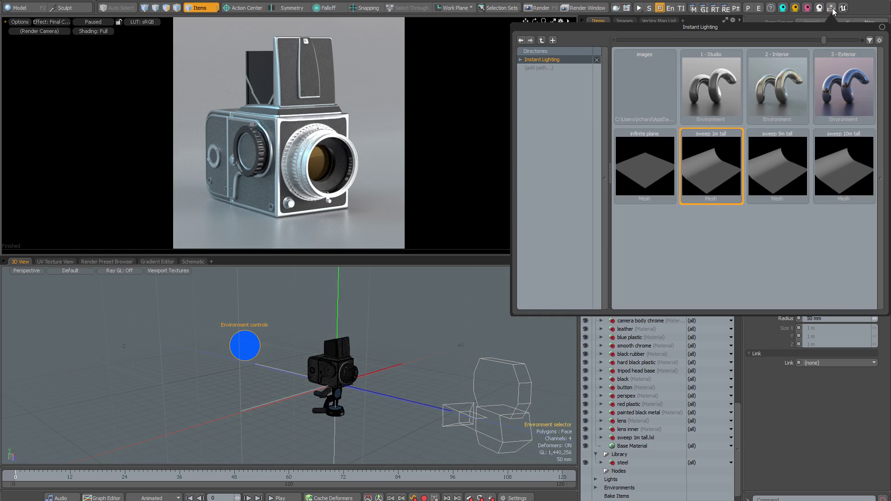
pyautogui.click(838, 84)
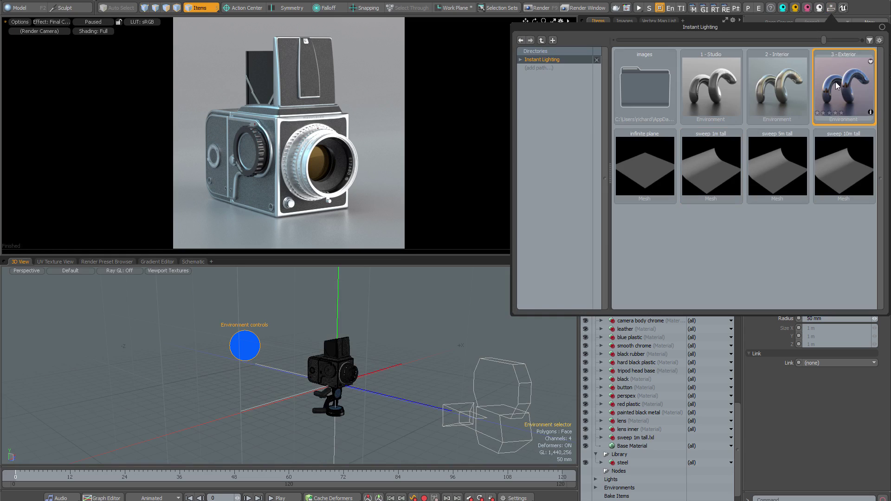
pyautogui.doubleClick(838, 85)
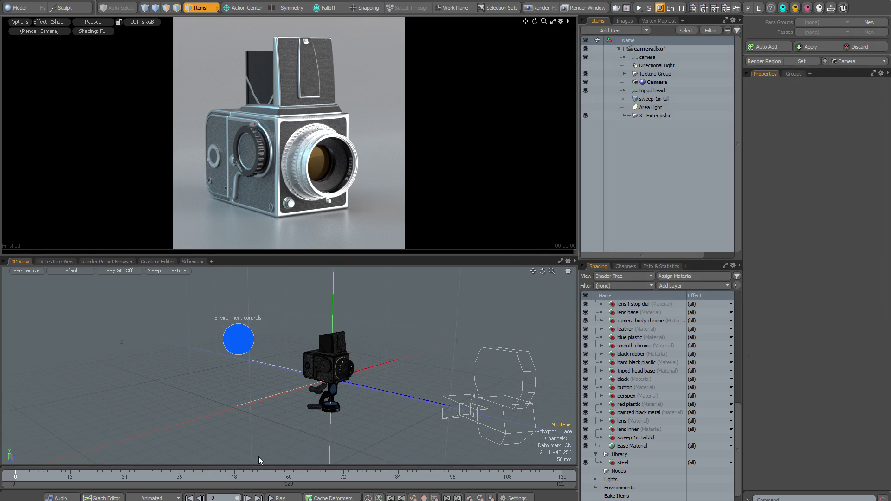
pyautogui.click(241, 347)
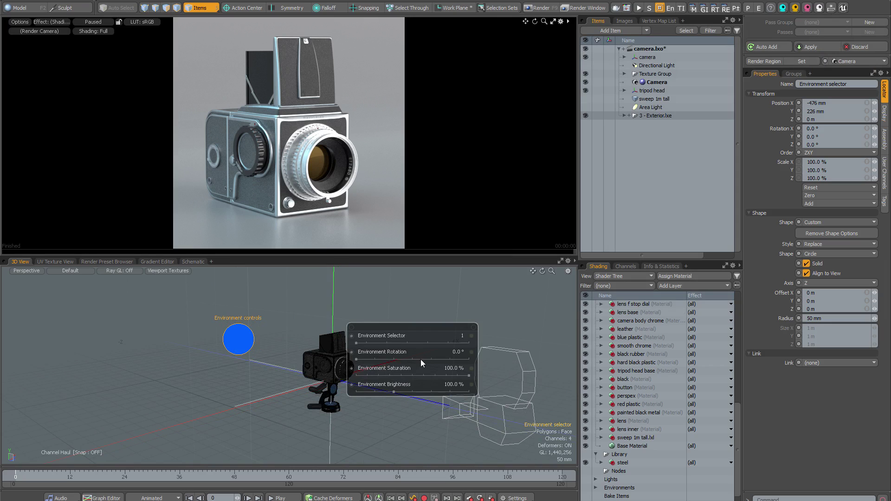
# Resume the live preview and try exterior environments 2 and 3 with rotation at 275°.
pyautogui.click(102, 26)
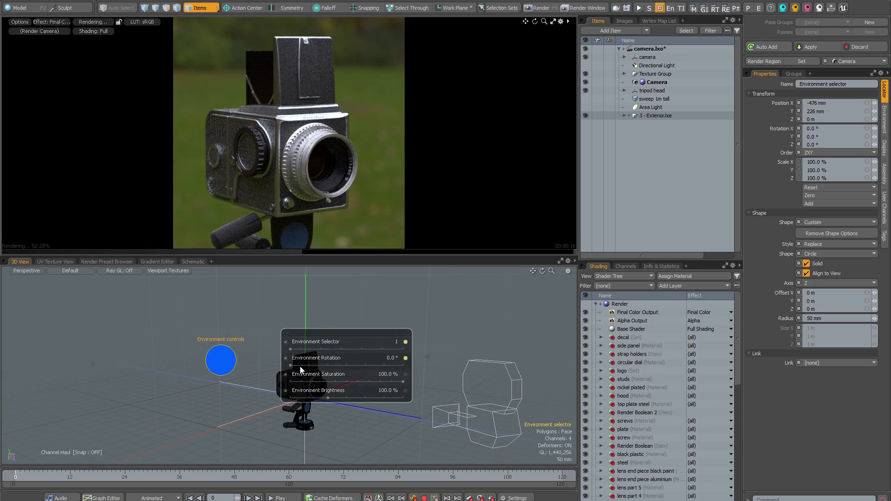
pyautogui.moveTo(290, 365); pyautogui.dragTo(364, 365)
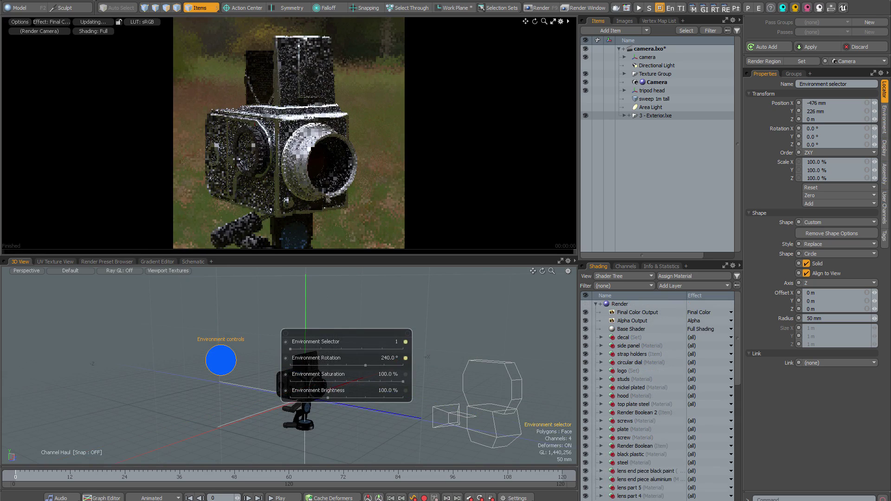
pyautogui.moveTo(365, 366); pyautogui.dragTo(290, 366)
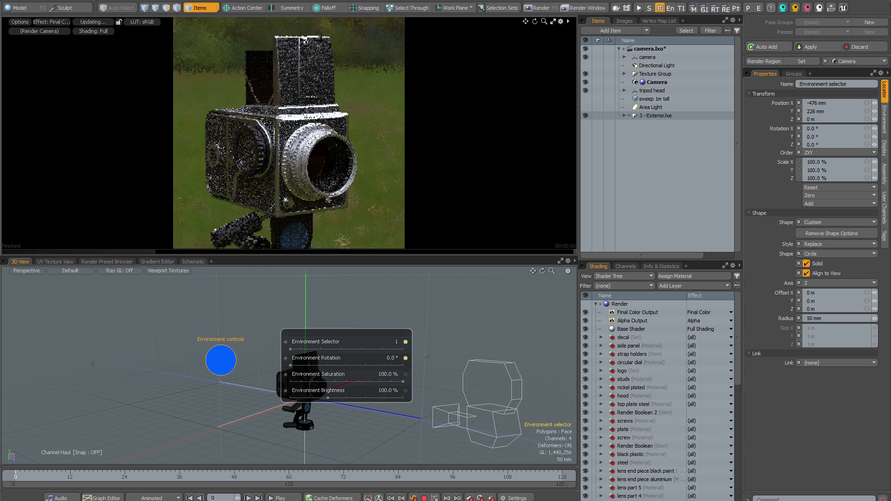
pyautogui.moveTo(396, 341); pyautogui.dragTo(405, 341)
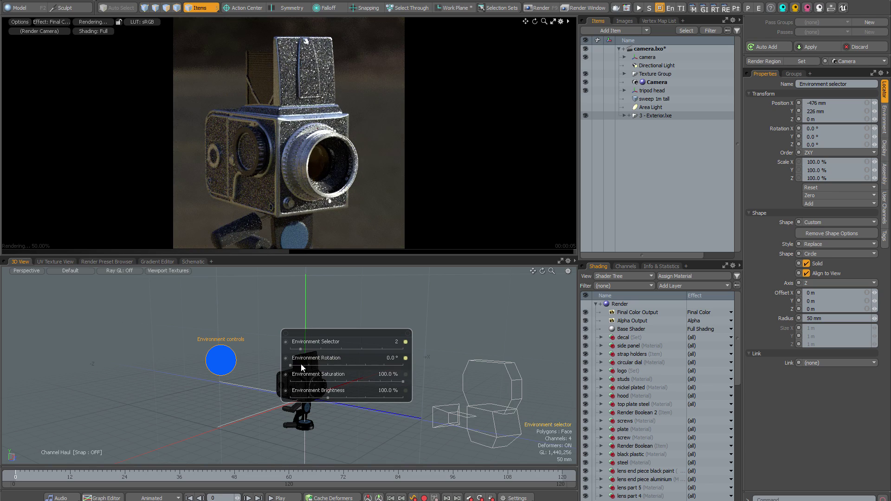
pyautogui.moveTo(300, 365); pyautogui.dragTo(376, 365)
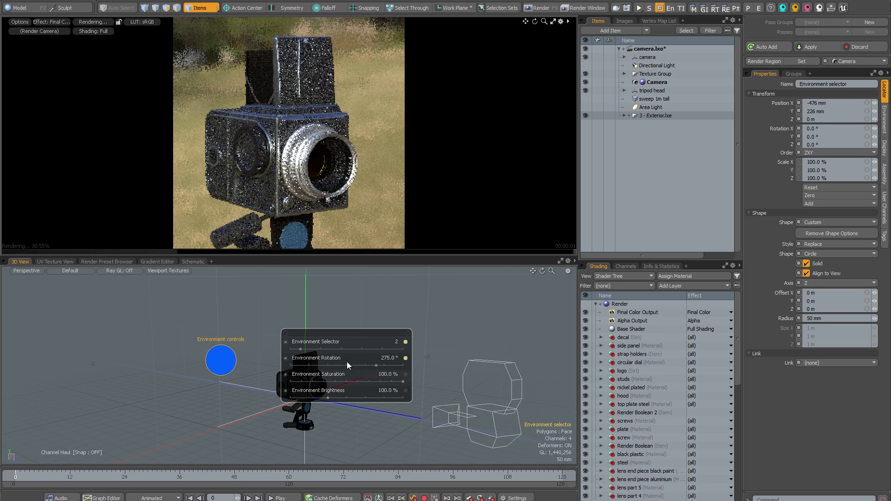
pyautogui.moveTo(300, 348); pyautogui.dragTo(330, 348)
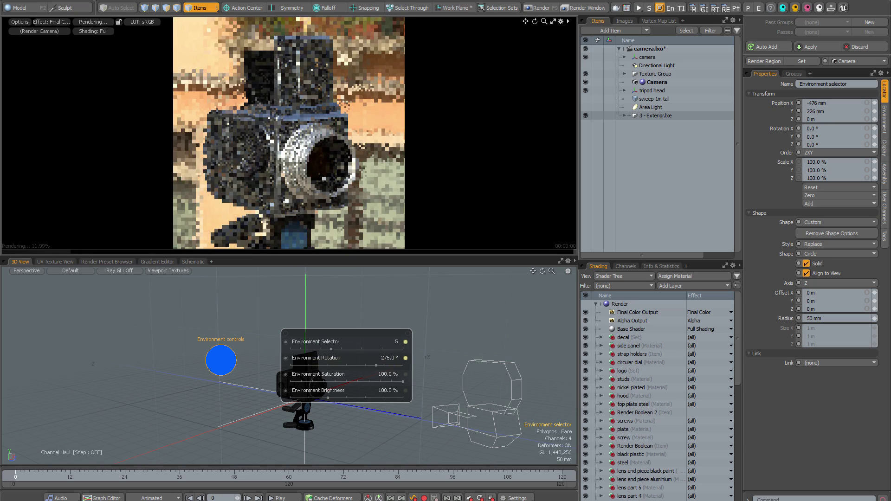
# Switch to exterior environments 7 and 8, rotating the environment to 235°.
pyautogui.moveTo(330, 348)
pyautogui.mouseDown()
pyautogui.moveTo(349, 348)
pyautogui.moveTo(346, 365)
pyautogui.mouseUp()
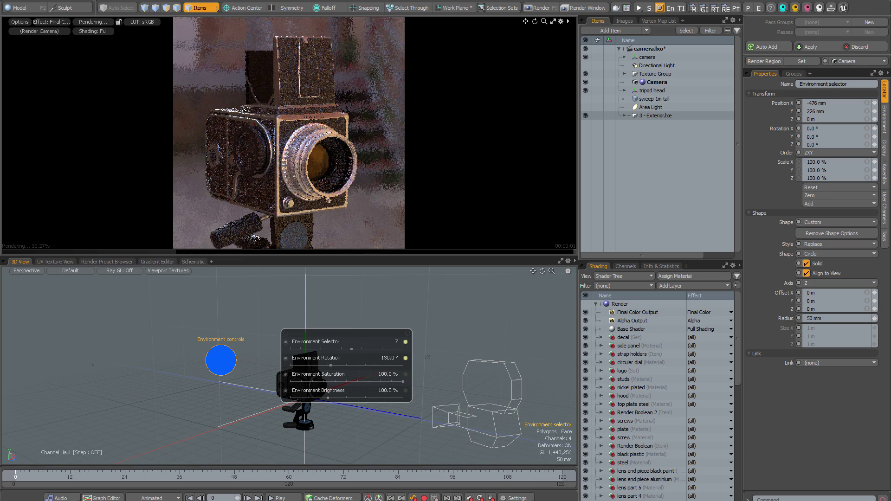
pyautogui.moveTo(345, 365)
pyautogui.mouseDown()
pyautogui.moveTo(370, 365)
pyautogui.moveTo(314, 363)
pyautogui.mouseUp()
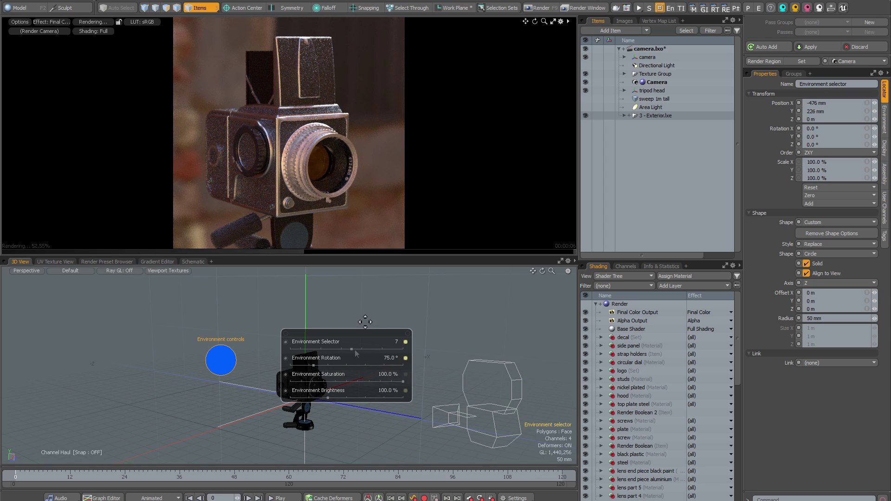
pyautogui.moveTo(352, 349); pyautogui.dragTo(362, 350)
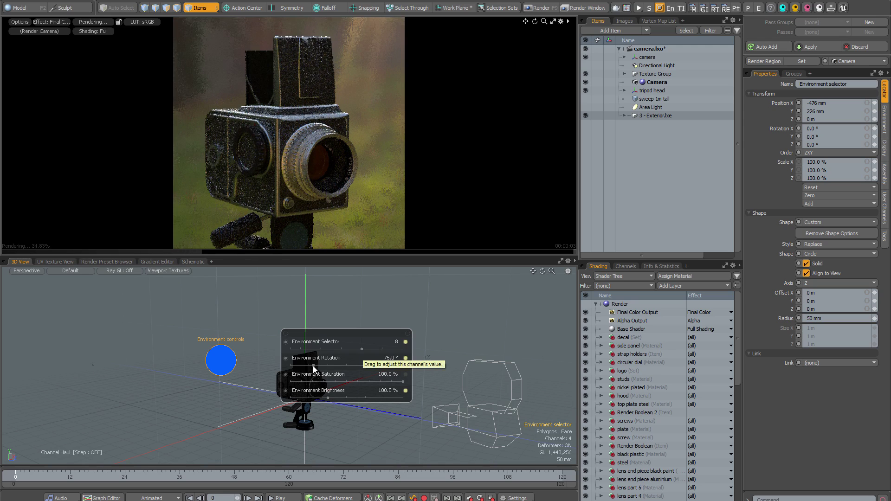
pyautogui.moveTo(313, 365); pyautogui.dragTo(364, 366)
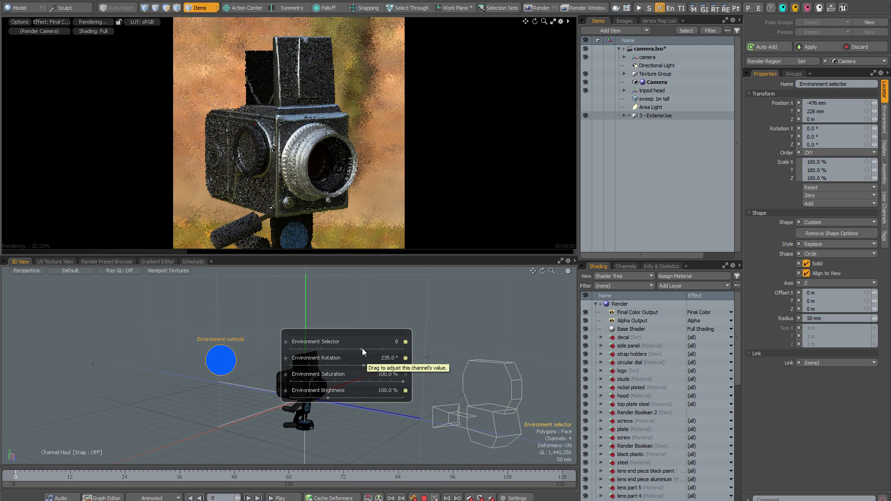
# Switch to environments 9 and 10, ending with the rotation at 275°.
pyautogui.moveTo(363, 348); pyautogui.dragTo(373, 348)
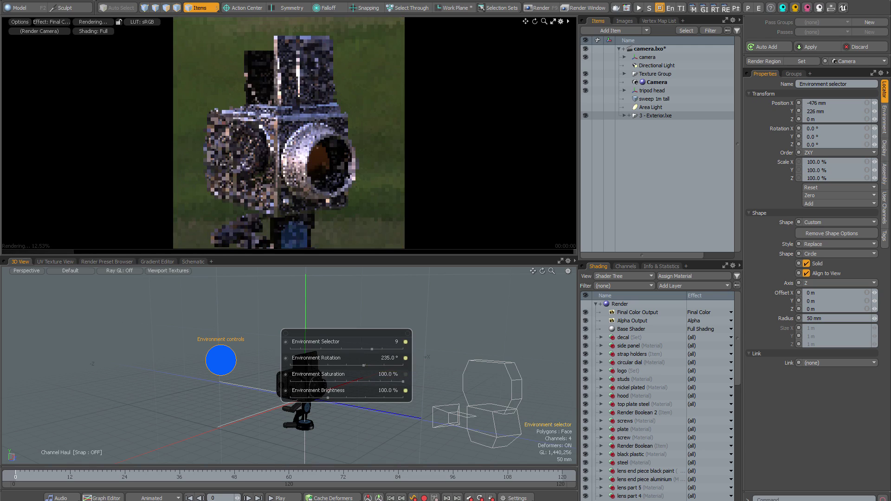
pyautogui.moveTo(364, 365); pyautogui.dragTo(327, 365)
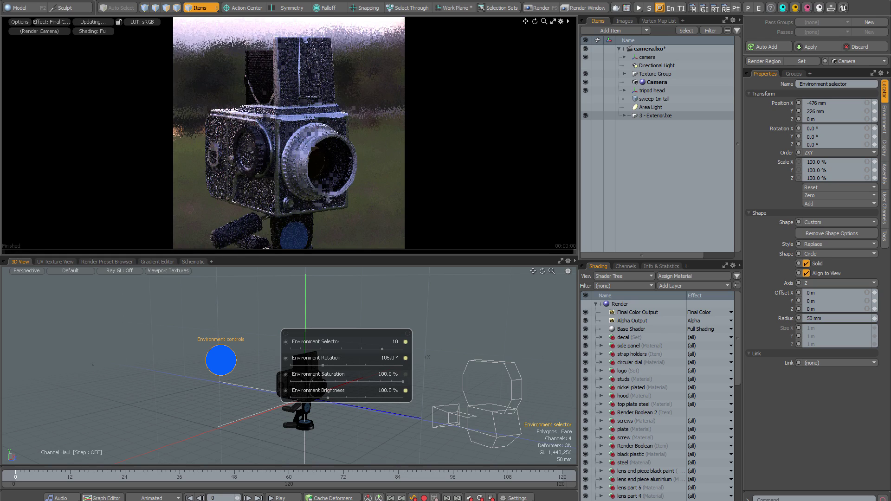
pyautogui.moveTo(373, 349); pyautogui.dragTo(379, 349)
pyautogui.moveTo(326, 365); pyautogui.dragTo(376, 366)
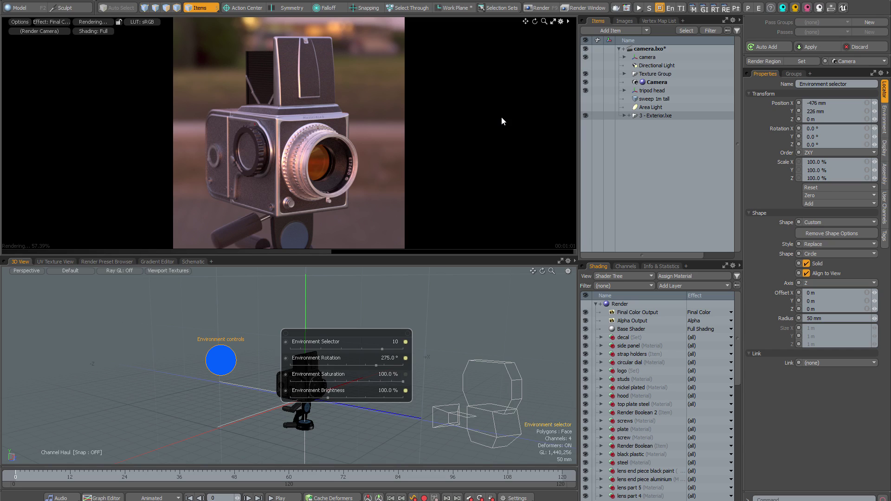
# Unhide 'sweep 1m tall', apply '2 - Interior', resume the preview and select the Environment controls.
pyautogui.click(585, 99)
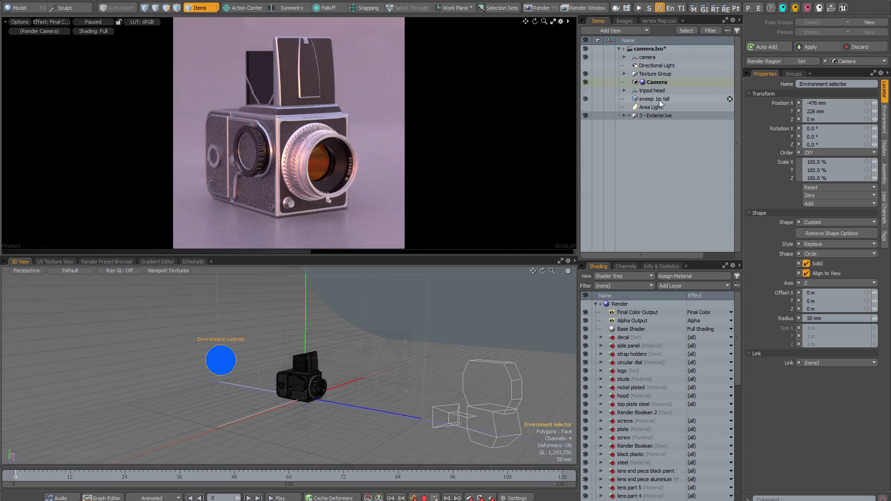
pyautogui.click(833, 8)
pyautogui.click(775, 82)
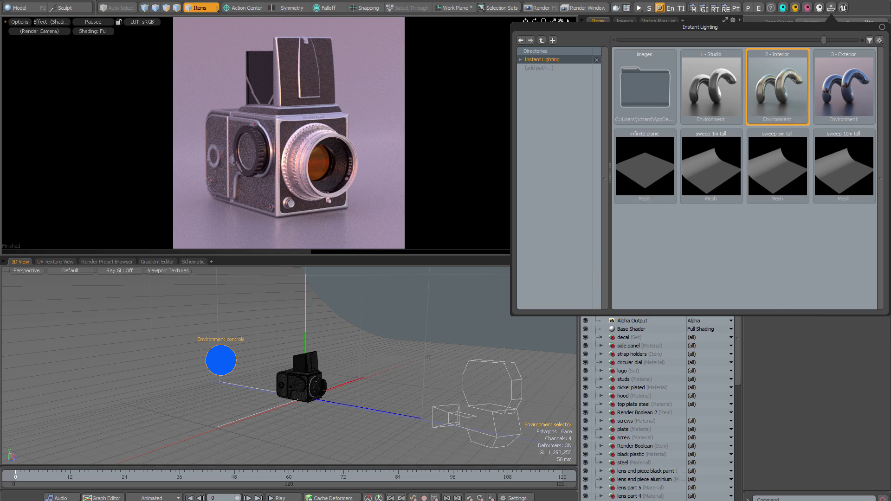
pyautogui.click(96, 25)
pyautogui.click(96, 23)
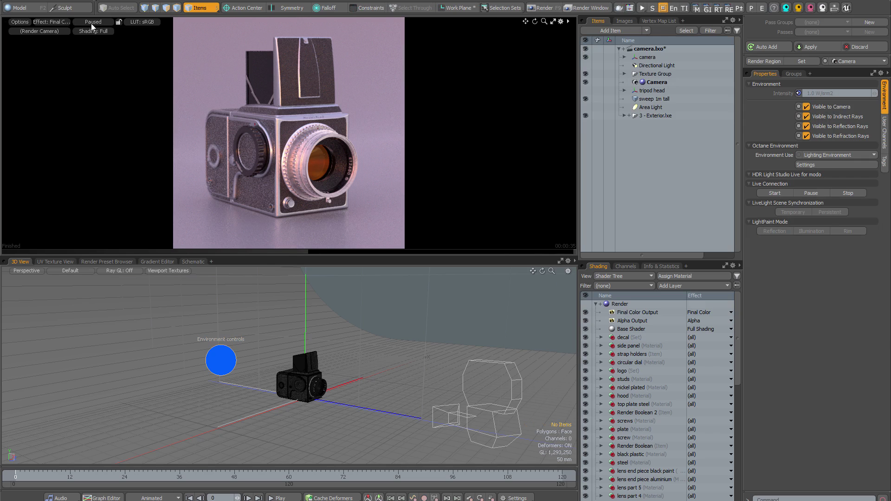
pyautogui.click(218, 360)
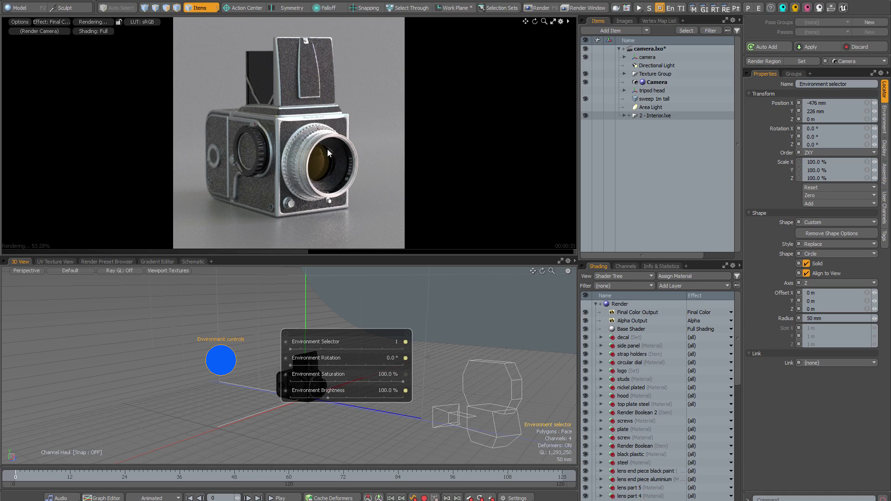
# Try interior environments 2 through 5, with rotations of 205° and 55° and brightness of 75%, 50% and 125%.
pyautogui.moveTo(290, 364); pyautogui.dragTo(355, 364)
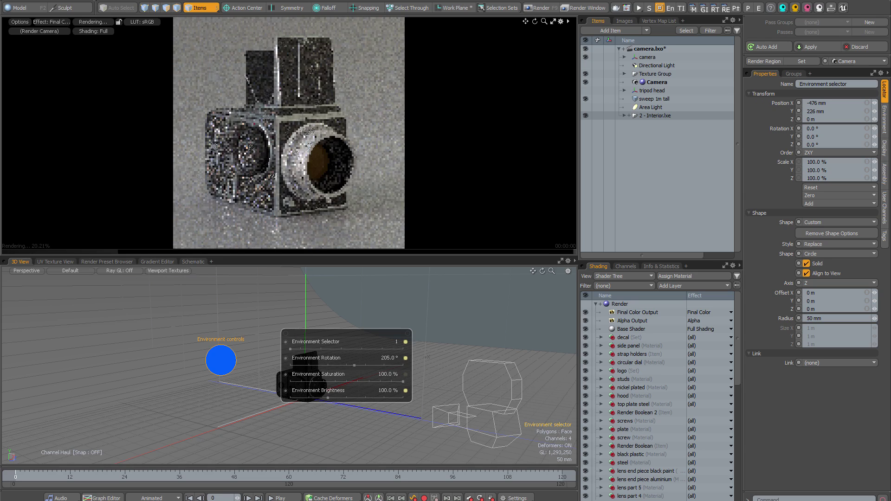
pyautogui.click(396, 342)
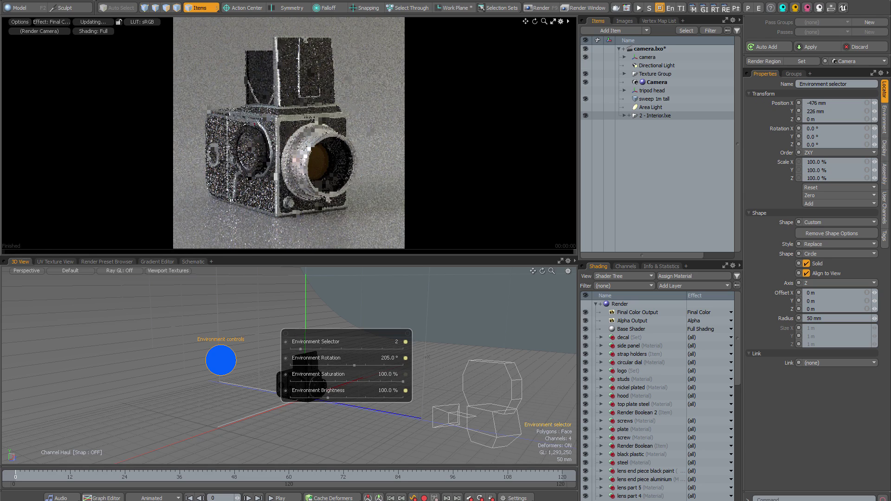
pyautogui.moveTo(327, 396); pyautogui.dragTo(316, 396)
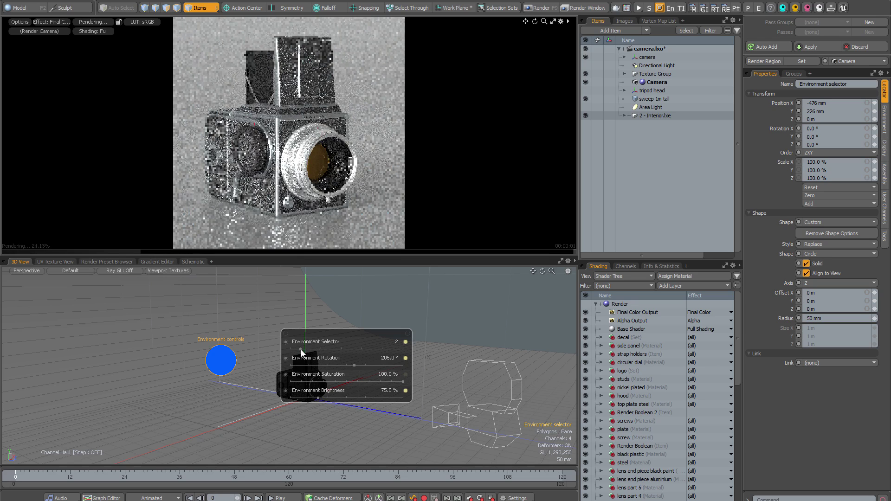
pyautogui.click(396, 341)
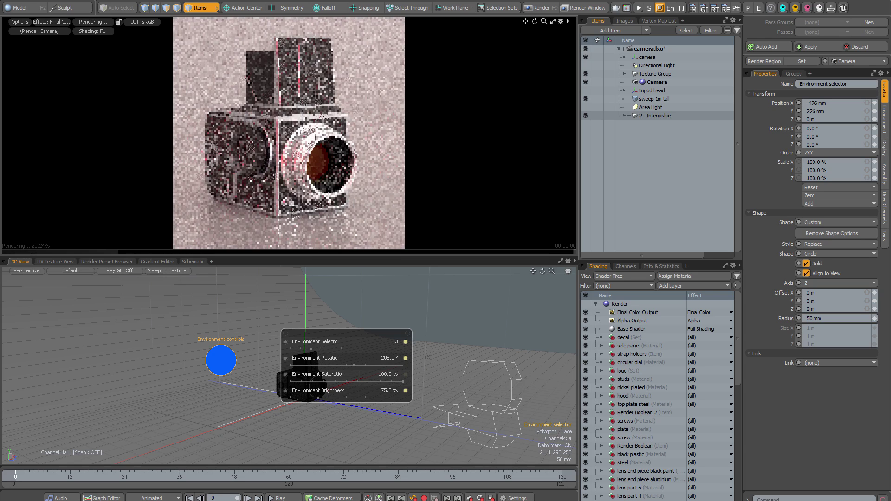
pyautogui.click(396, 341)
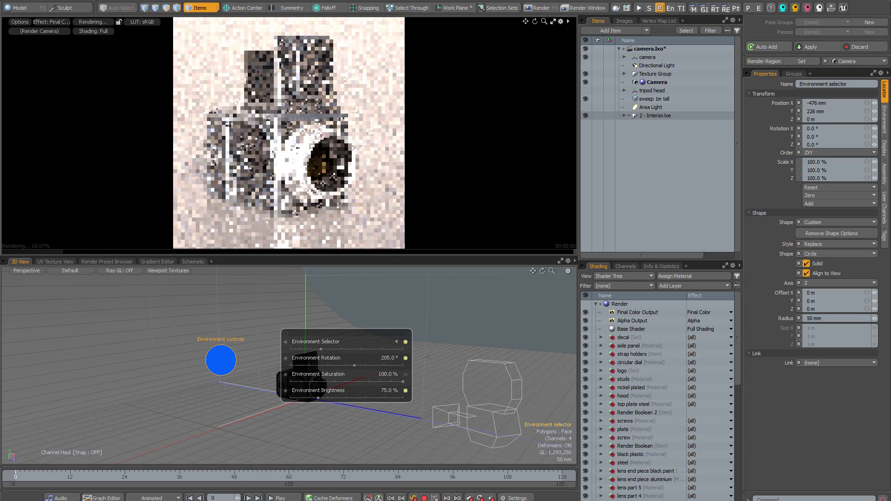
pyautogui.moveTo(317, 397); pyautogui.dragTo(308, 398)
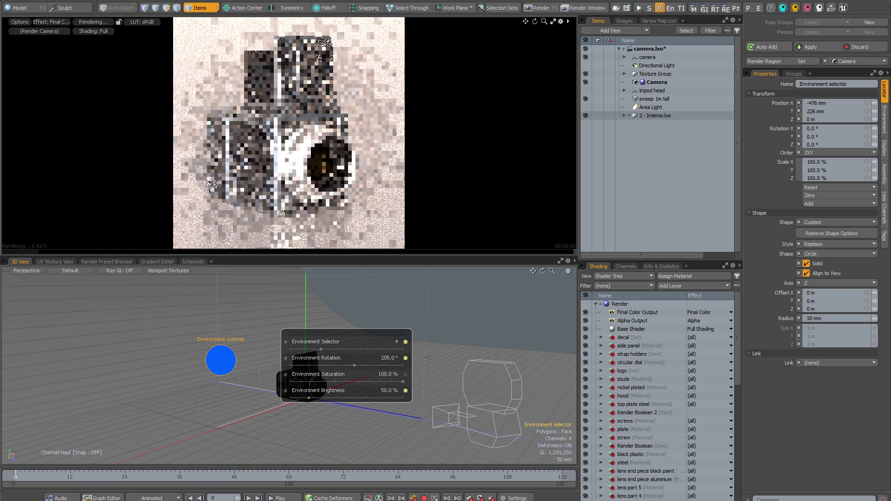
pyautogui.moveTo(354, 364); pyautogui.dragTo(309, 364)
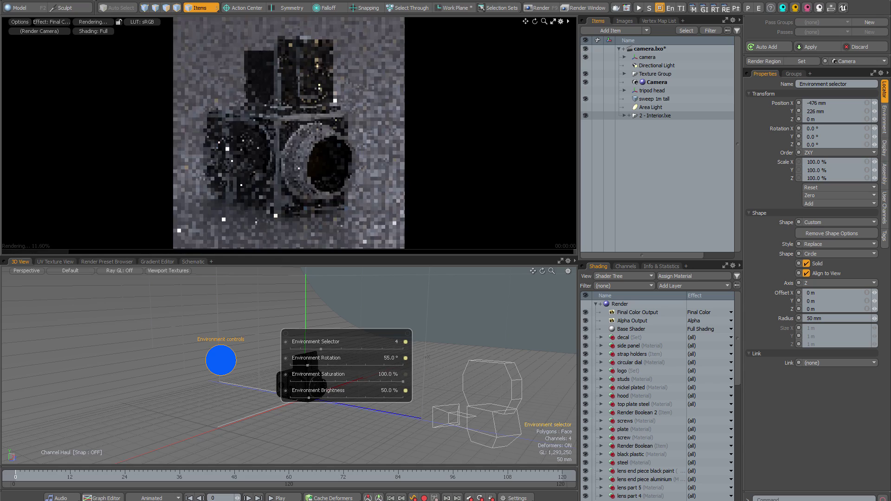
pyautogui.moveTo(308, 397); pyautogui.dragTo(336, 397)
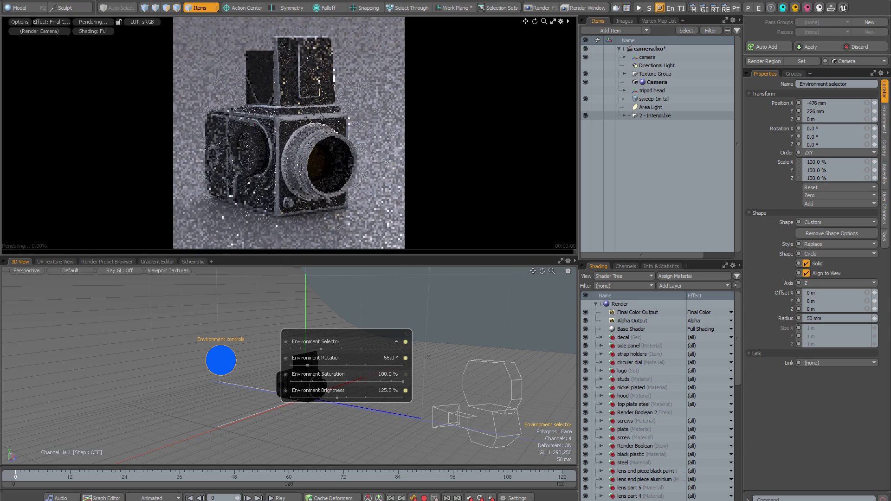
pyautogui.moveTo(322, 348); pyautogui.dragTo(340, 349)
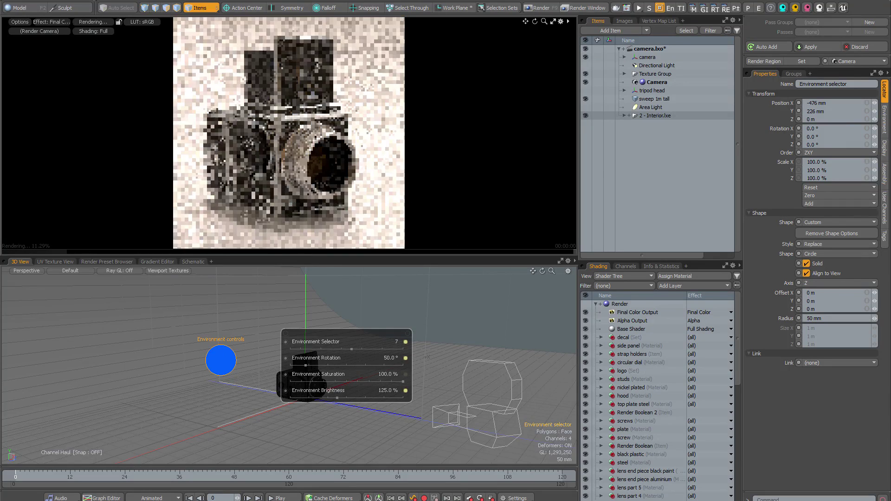
# Step the lighting selector up to environment 10.
pyautogui.press('Up')
pyautogui.press('Up')
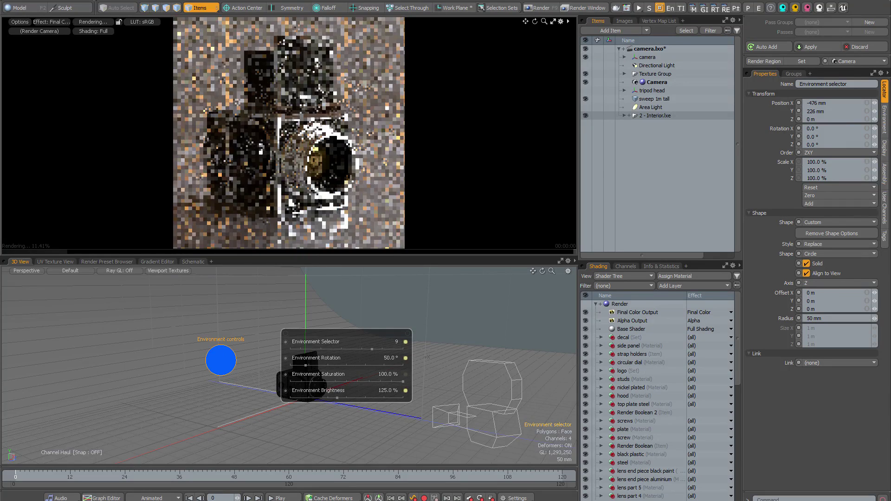
pyautogui.press('Up')
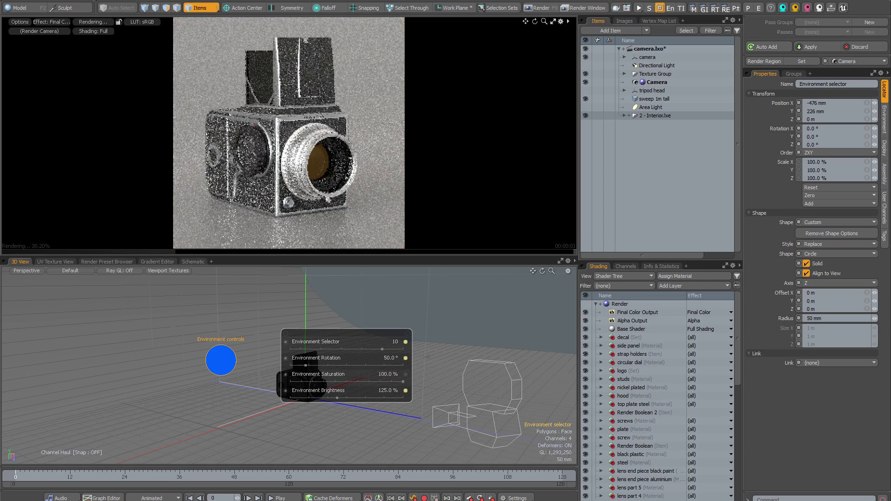
pyautogui.press('Up')
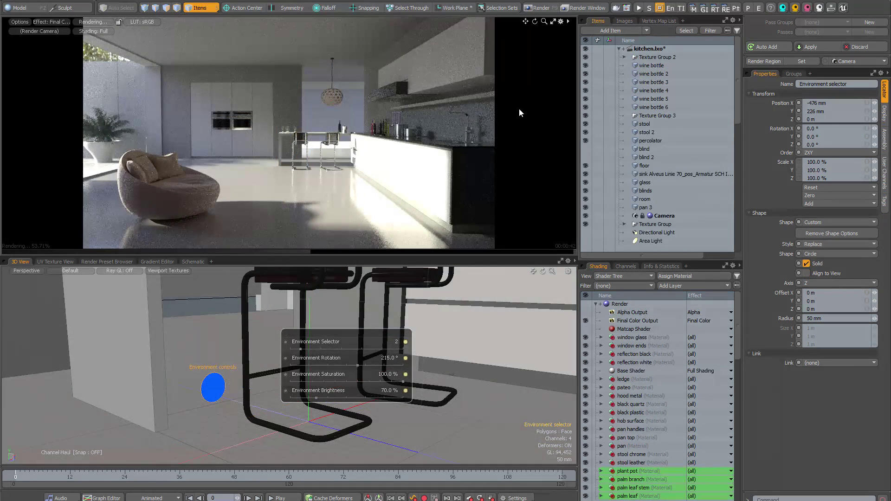
# Browse the Instant Lighting presets, then rotate the environment lighting from 35° around to 265°.
pyautogui.click(832, 8)
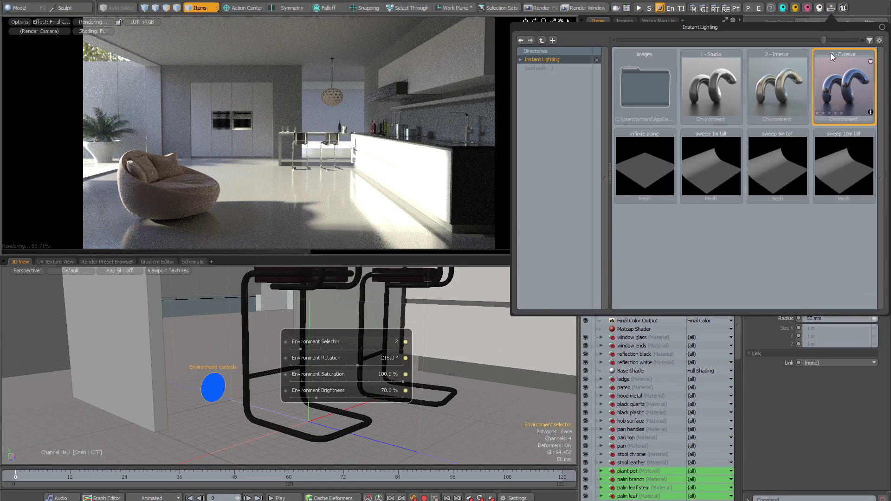
pyautogui.press('Escape')
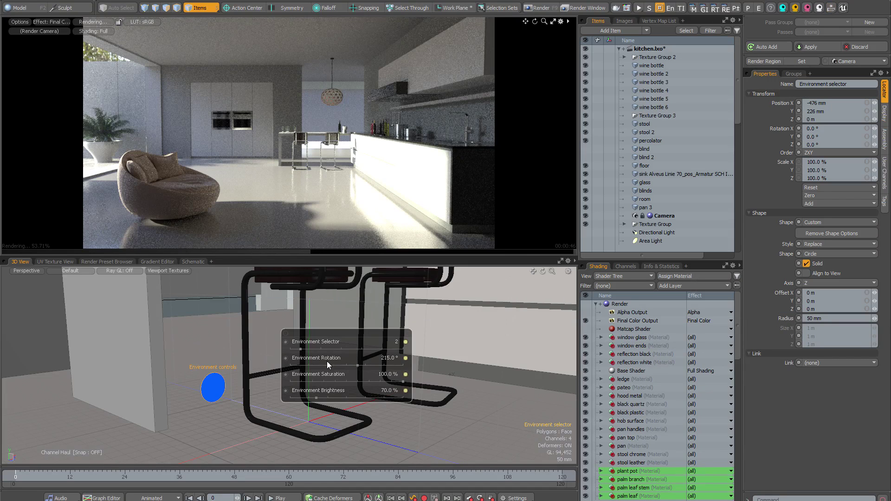
pyautogui.moveTo(356, 365); pyautogui.dragTo(301, 365)
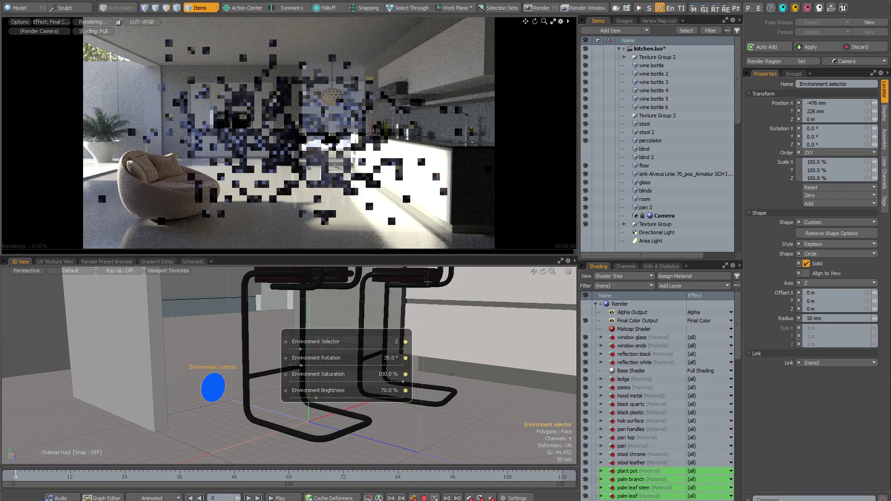
pyautogui.moveTo(301, 366); pyautogui.dragTo(372, 365)
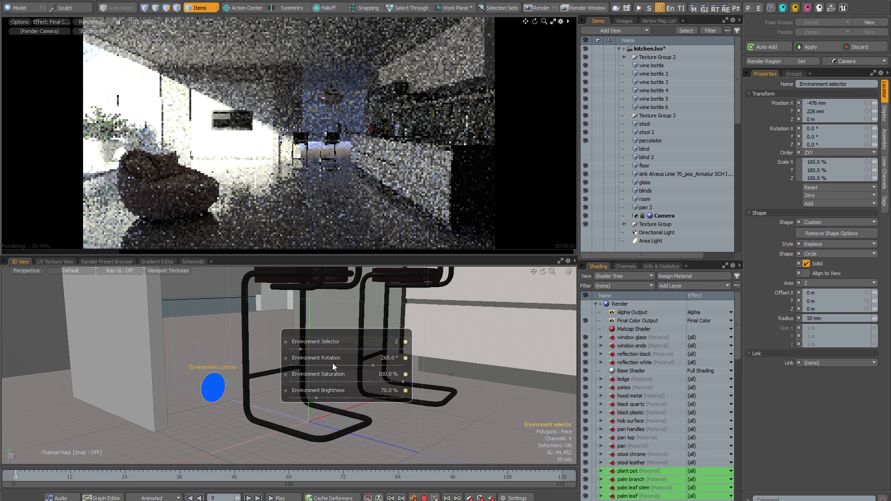
# Try environments 3, 4 and 8, with rotations of 200° and 195° and brightness of 130% and 95%.
pyautogui.moveTo(301, 349); pyautogui.dragTo(311, 349)
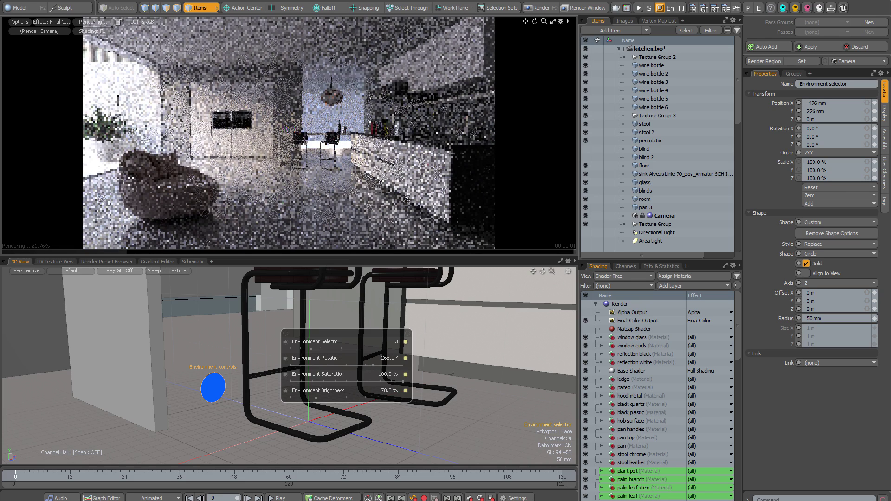
pyautogui.moveTo(370, 365); pyautogui.dragTo(353, 365)
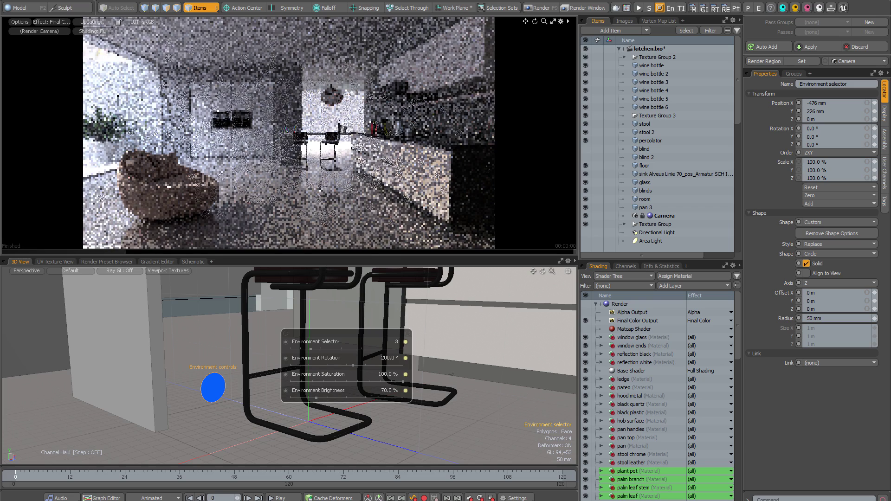
pyautogui.moveTo(327, 398); pyautogui.dragTo(348, 397)
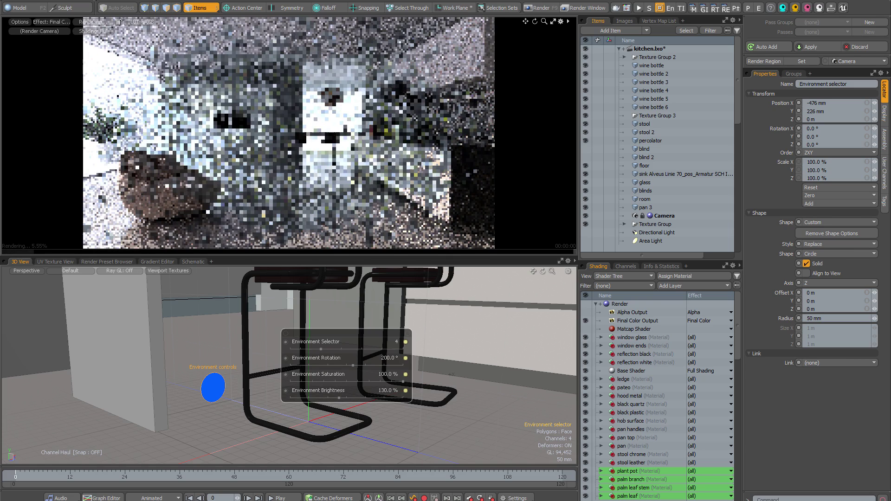
pyautogui.moveTo(312, 349); pyautogui.dragTo(375, 365)
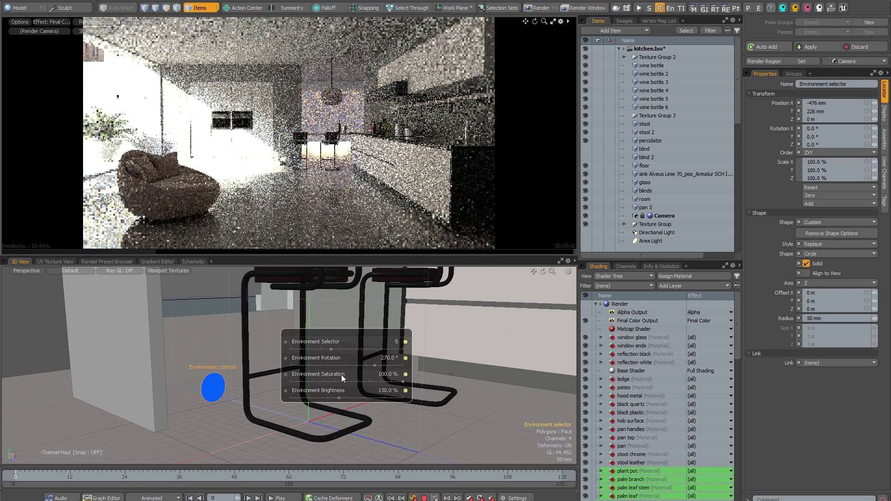
pyautogui.moveTo(338, 397); pyautogui.dragTo(326, 397)
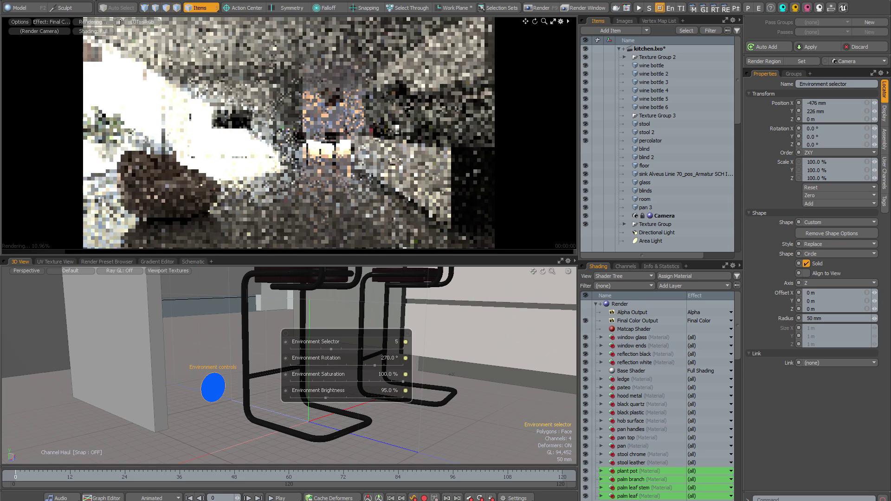
pyautogui.moveTo(374, 366)
pyautogui.mouseDown()
pyautogui.moveTo(350, 365)
pyautogui.moveTo(369, 365)
pyautogui.mouseUp()
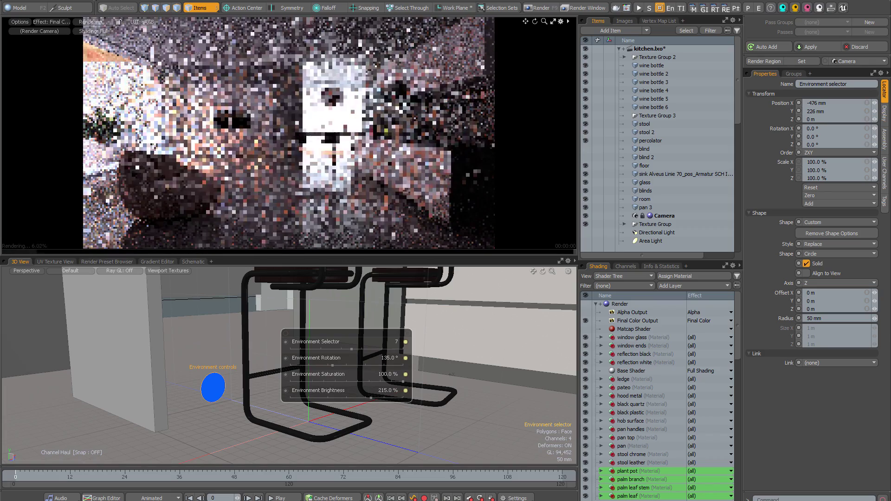
pyautogui.moveTo(352, 365); pyautogui.dragTo(361, 365)
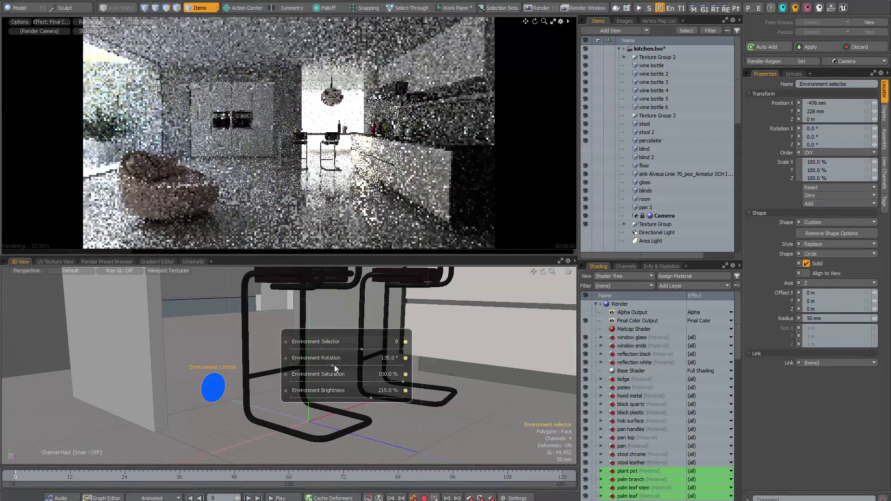
# Switch through environments 9, 10 and 11, trying rotations of 275°, 180° and 210°.
pyautogui.click(362, 348)
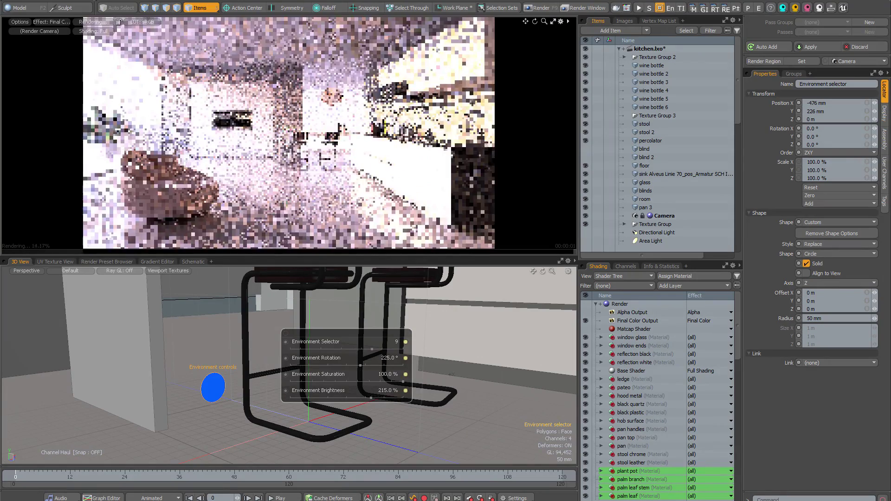
pyautogui.click(382, 351)
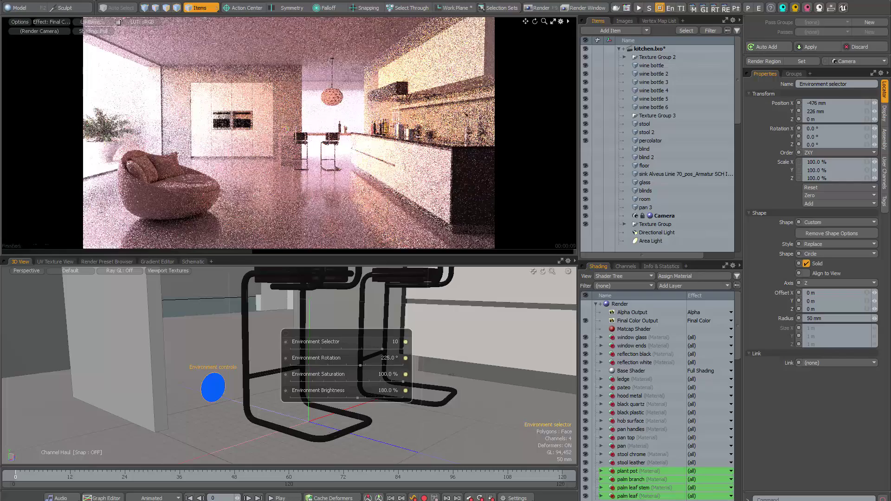
pyautogui.click(458, 348)
pyautogui.click(376, 363)
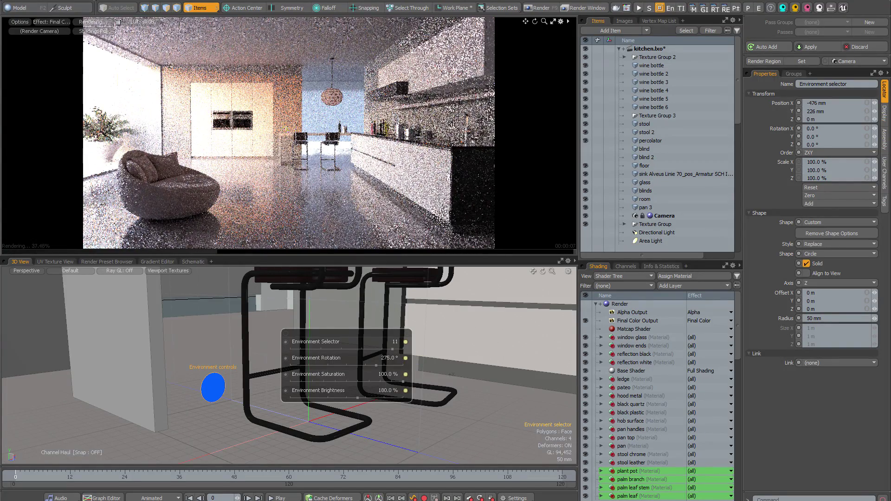
pyautogui.click(376, 357)
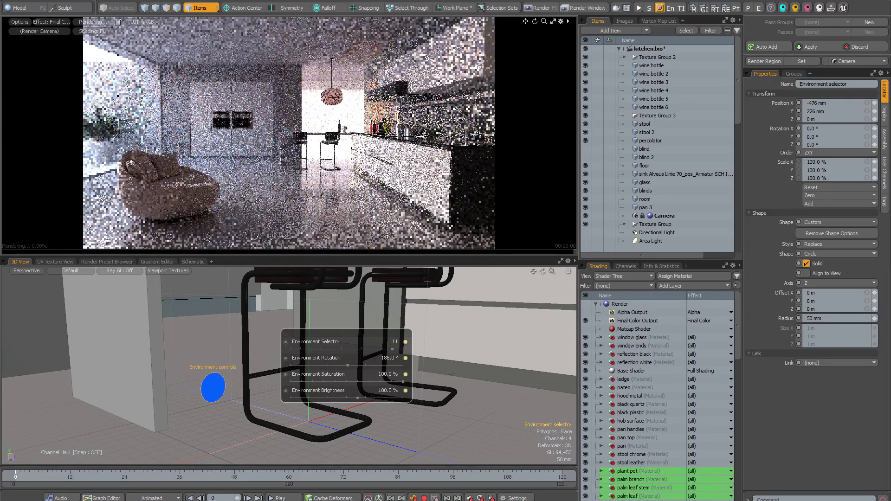
pyautogui.click(379, 358)
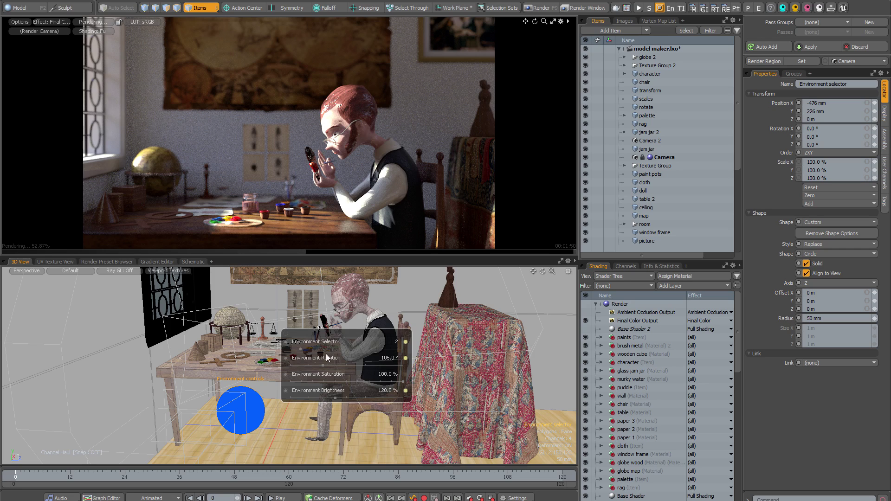
# Undo the brightness changes, taking the environment brightness to 100% and then 55%.
pyautogui.hotkey('ctrl', 'z')
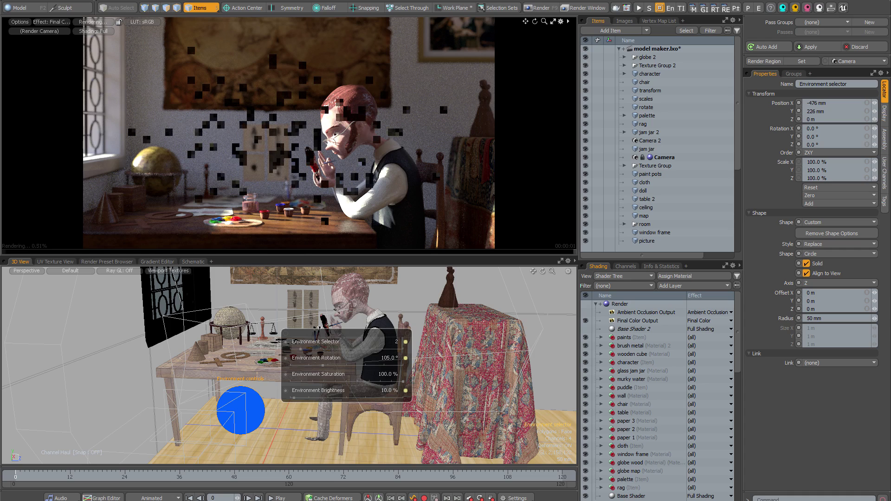
pyautogui.hotkey('ctrl', 'z')
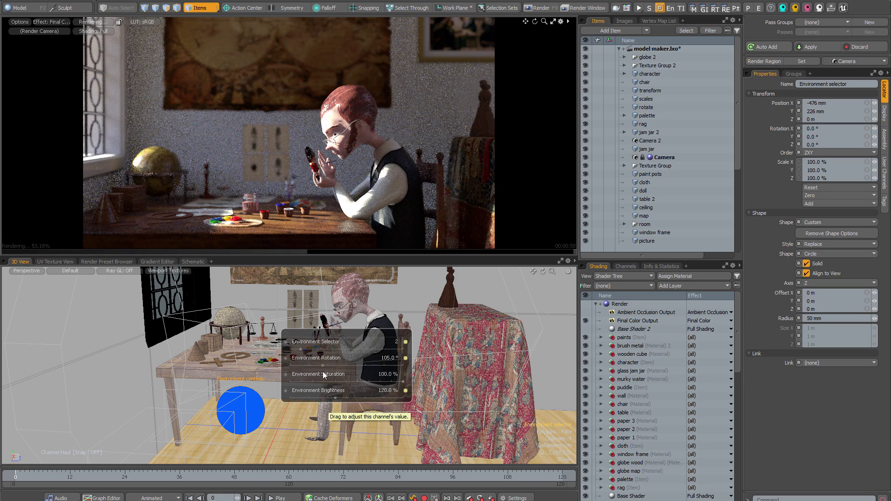
# Rotate the environment to about 160°, then enter an exact rotation of 148°.
pyautogui.moveTo(324, 358); pyautogui.dragTo(355, 358)
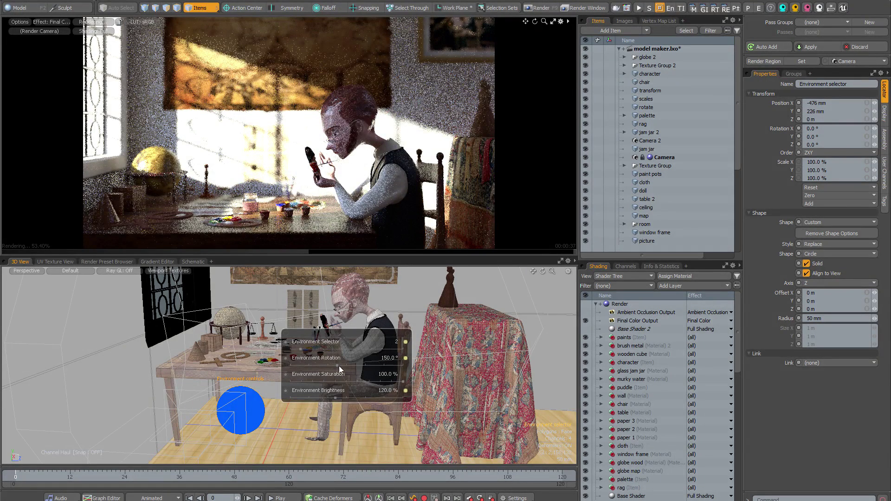
pyautogui.click(383, 360)
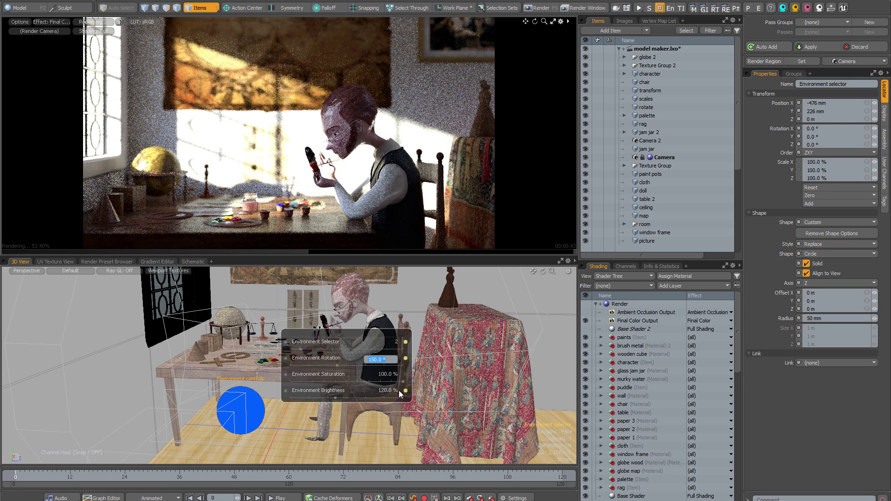
pyautogui.write('148')
pyautogui.press('Return')
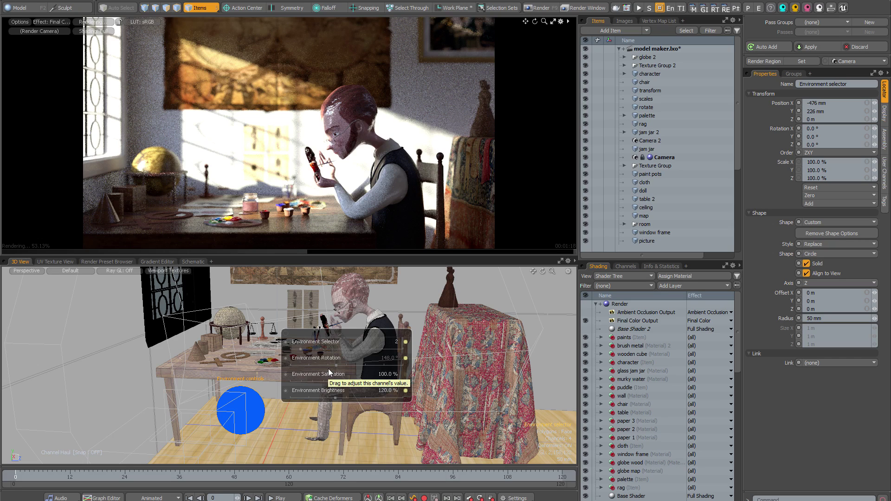
# Set environment 4, step through environments 8, 9 and 11, then dismiss the environment controls.
pyautogui.click(302, 349)
pyautogui.write('4')
pyautogui.press('Return')
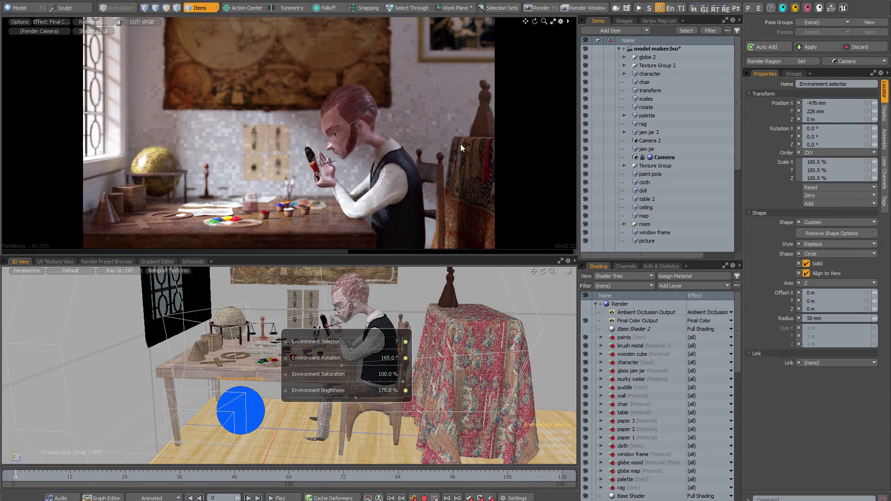
pyautogui.click(351, 349)
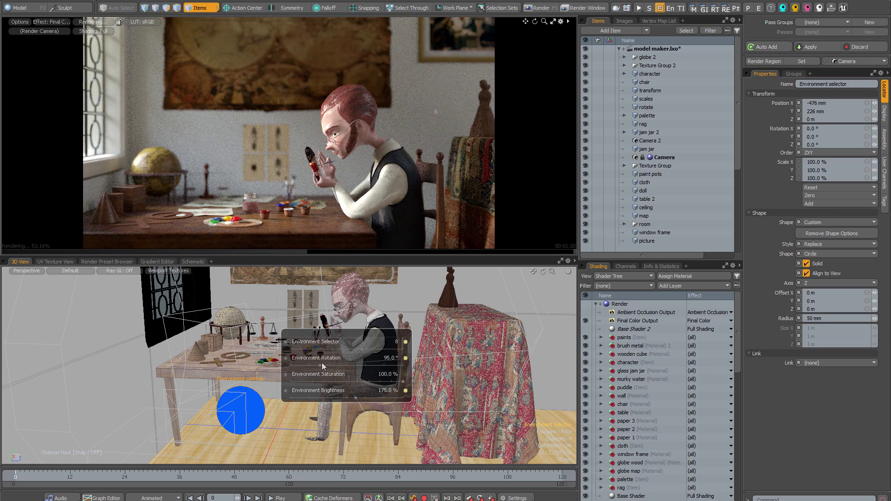
pyautogui.click(405, 341)
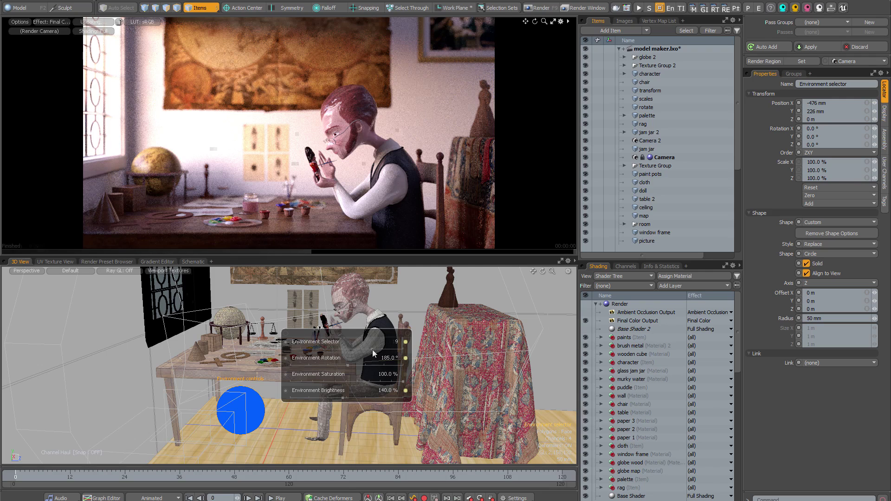
pyautogui.click(405, 341)
pyautogui.click(446, 94)
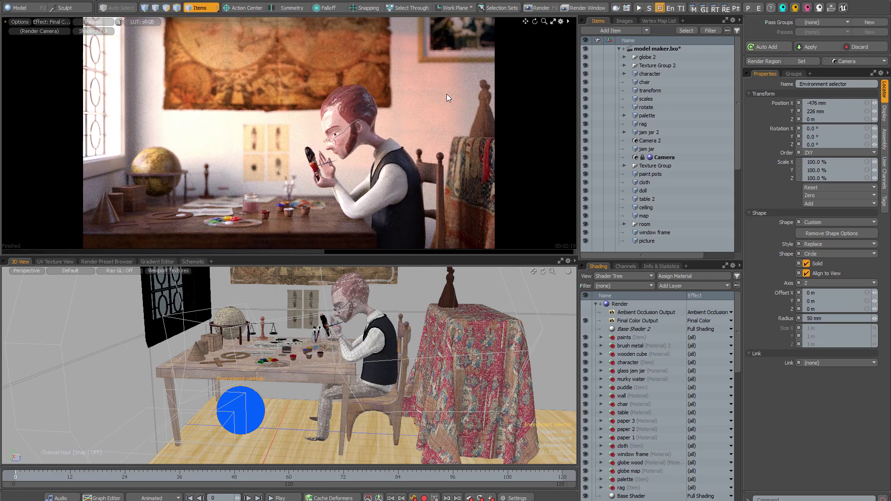